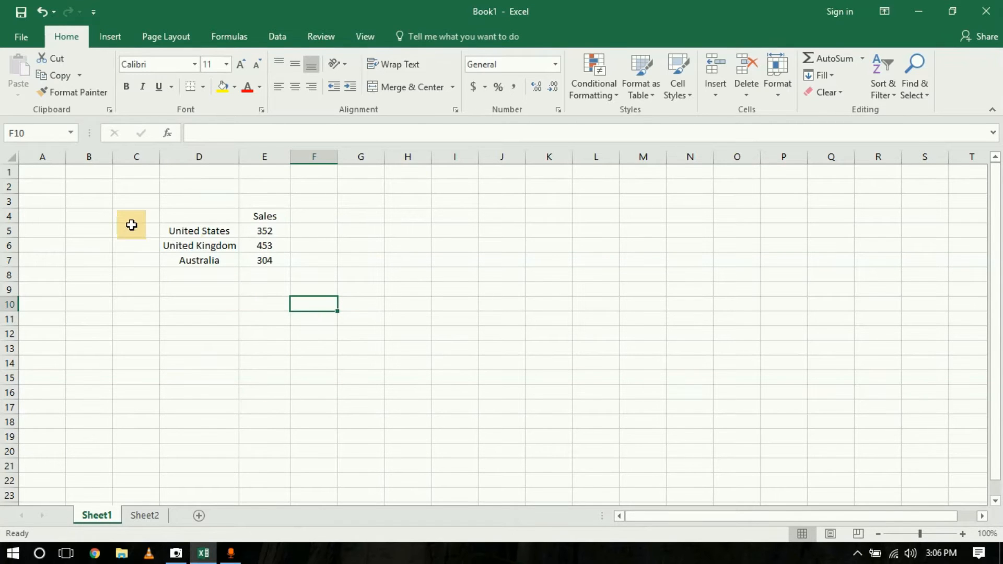
drag(180, 214, 265, 260)
click(269, 330)
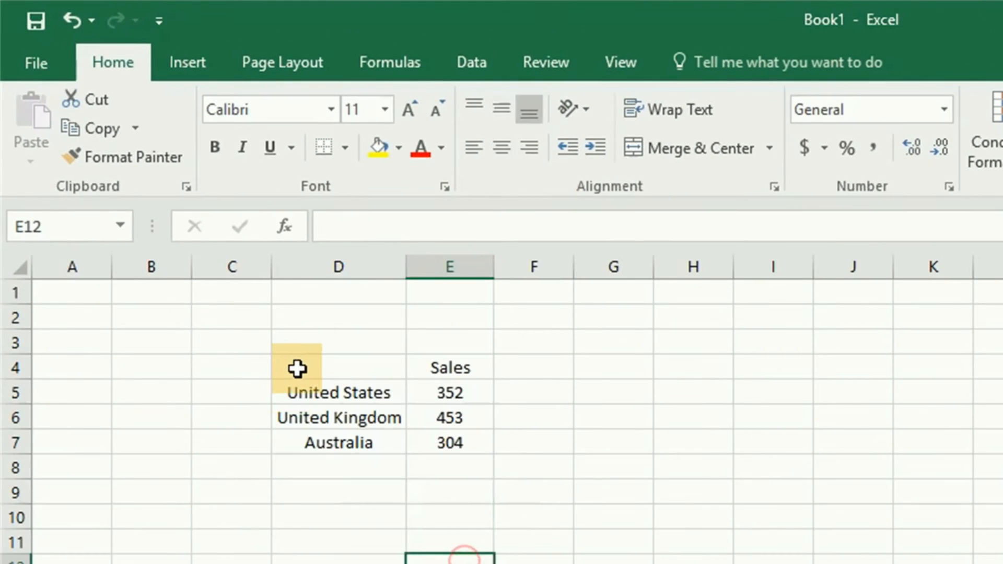
drag(297, 369, 476, 444)
click(478, 496)
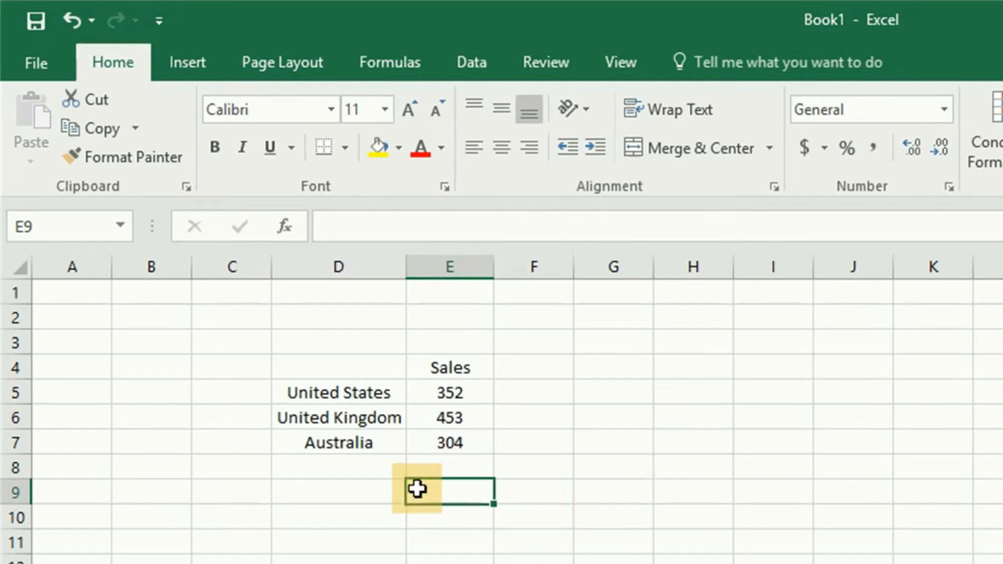
drag(320, 367, 450, 458)
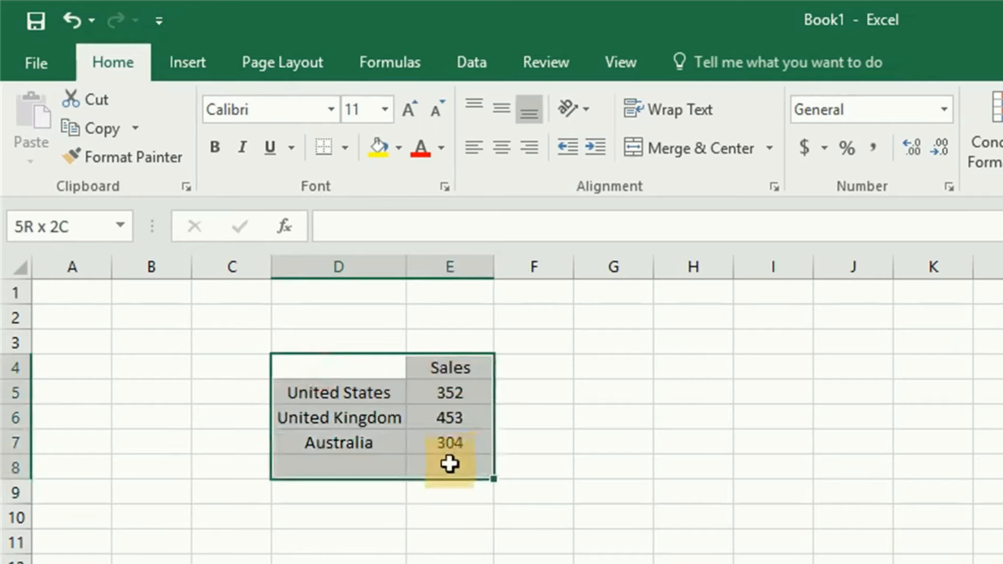
click(463, 540)
drag(329, 371, 448, 439)
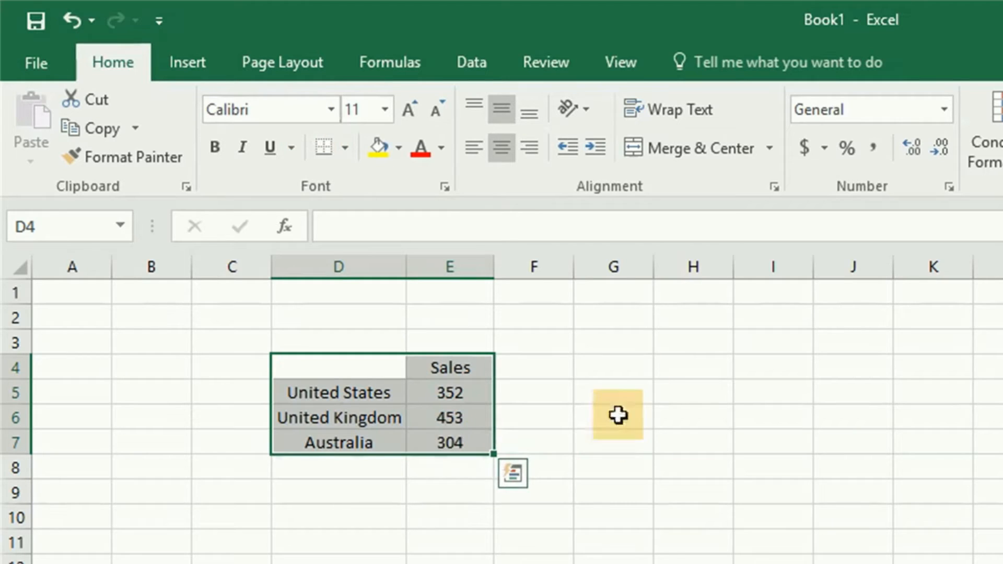
click(526, 370)
click(624, 374)
click(683, 370)
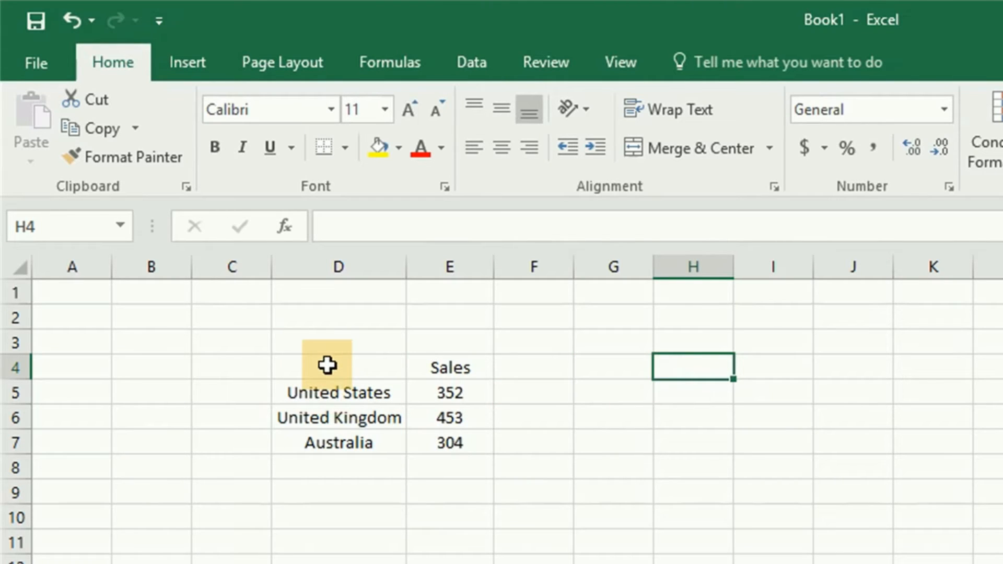
drag(327, 366, 576, 443)
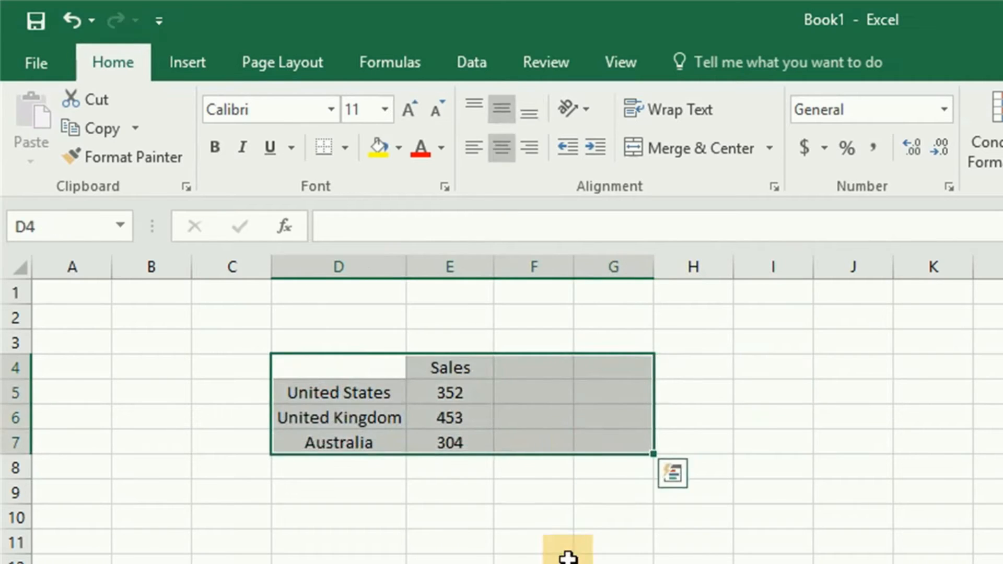
click(569, 555)
drag(454, 367, 340, 448)
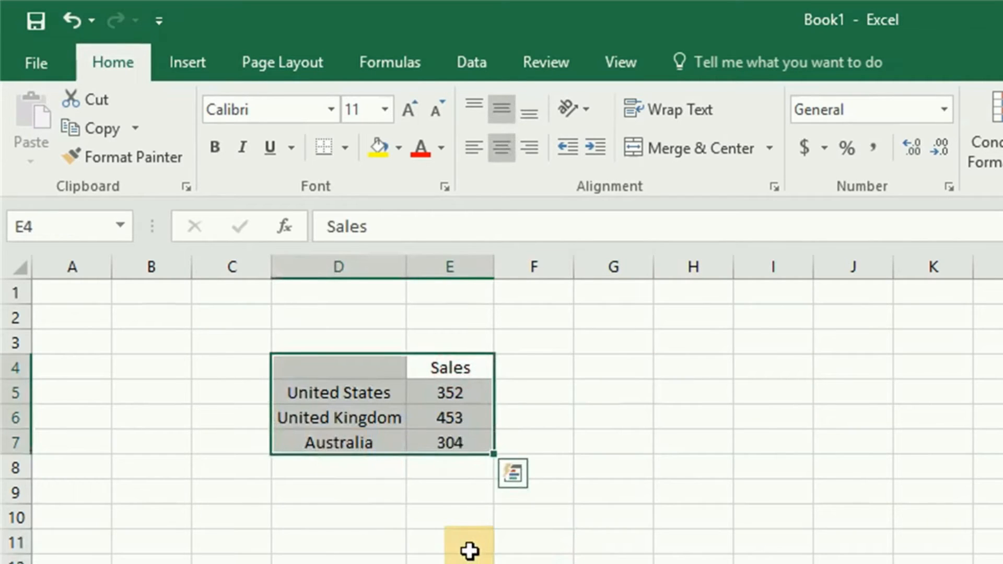
drag(402, 515, 393, 501)
Insert a 2-D pie chart from the country sales data in D4:E7
drag(351, 374, 417, 454)
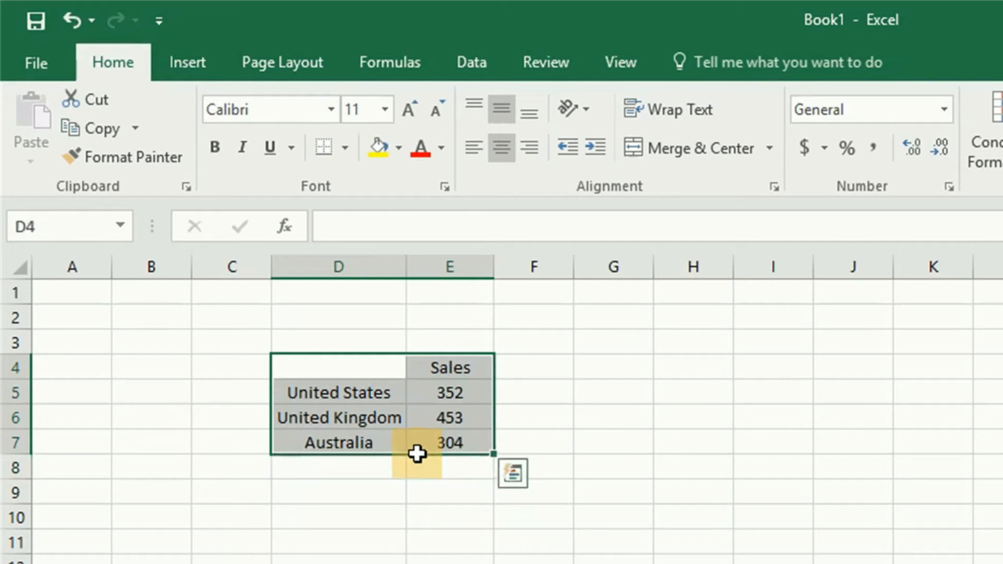
click(183, 65)
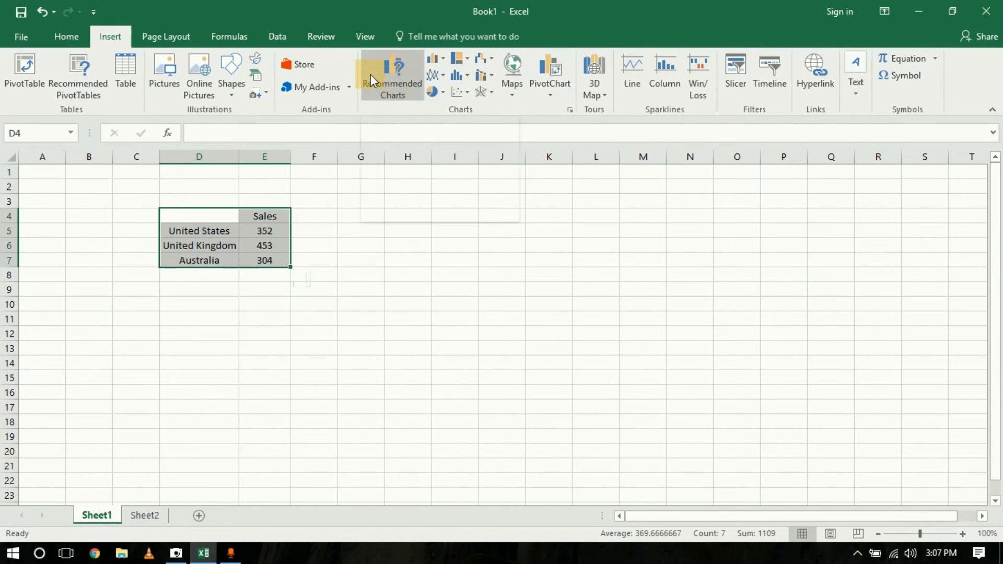
click(393, 82)
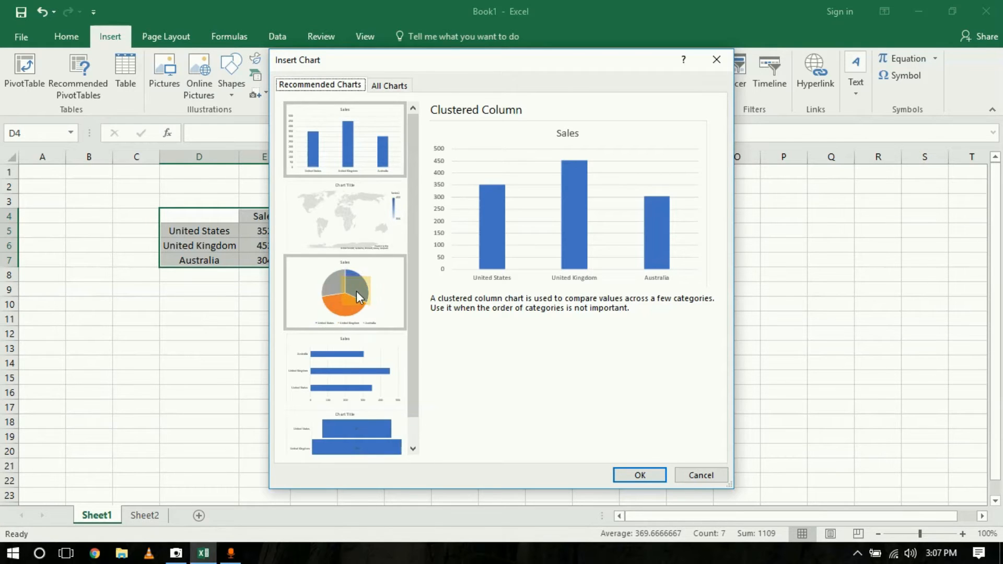
click(695, 476)
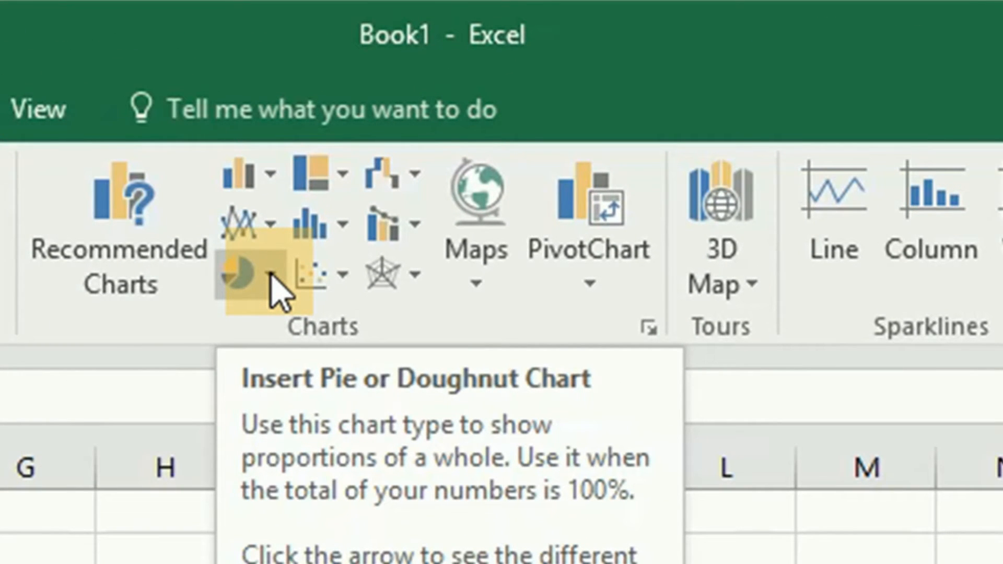
click(271, 277)
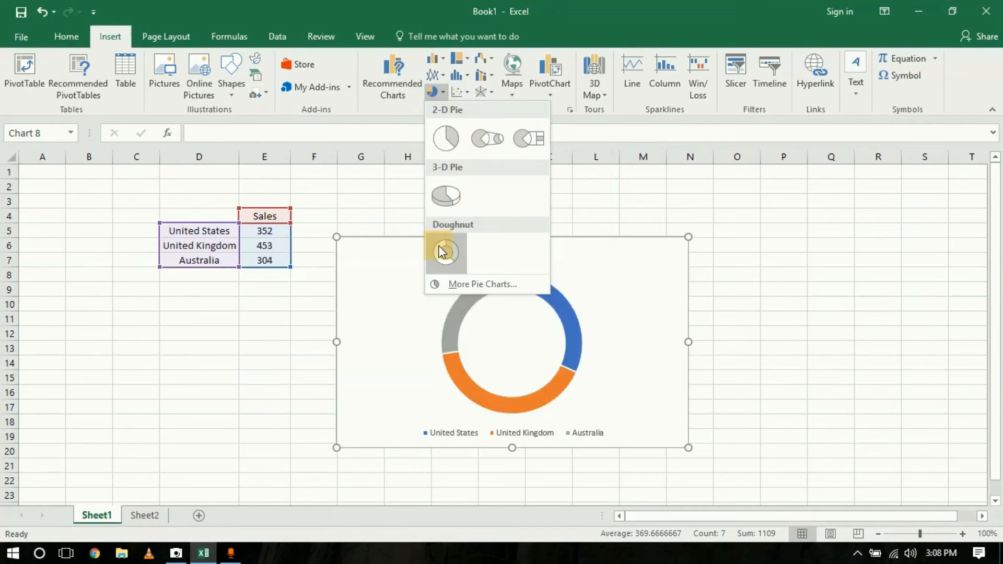
click(444, 141)
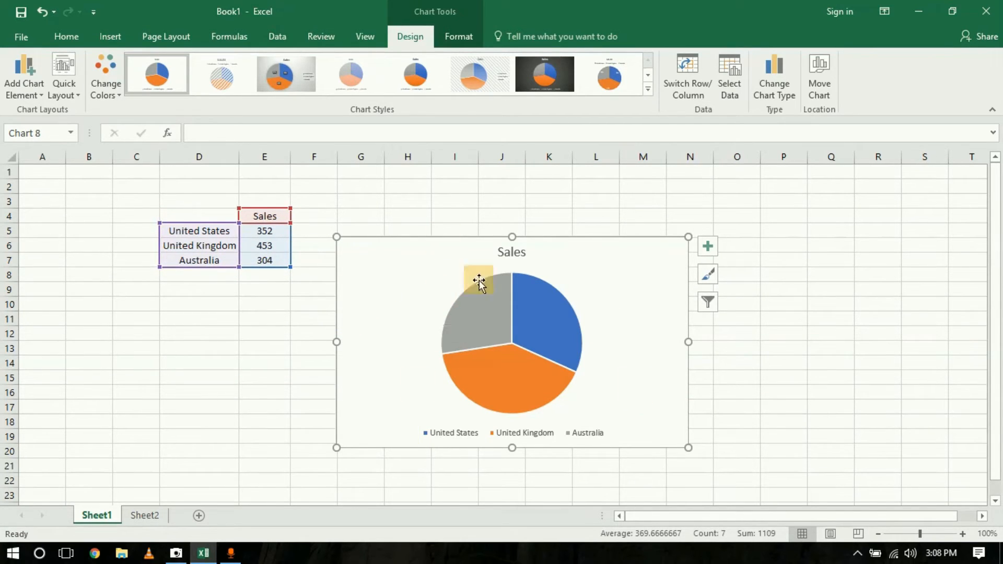
Examine the pie chart's legend and slices to see which colour stands for each country
click(299, 349)
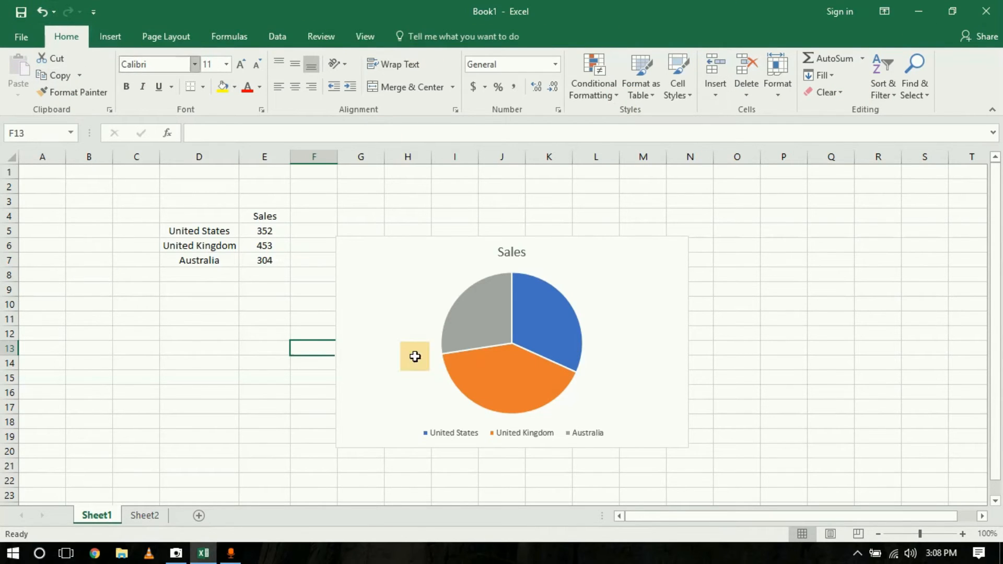
click(194, 320)
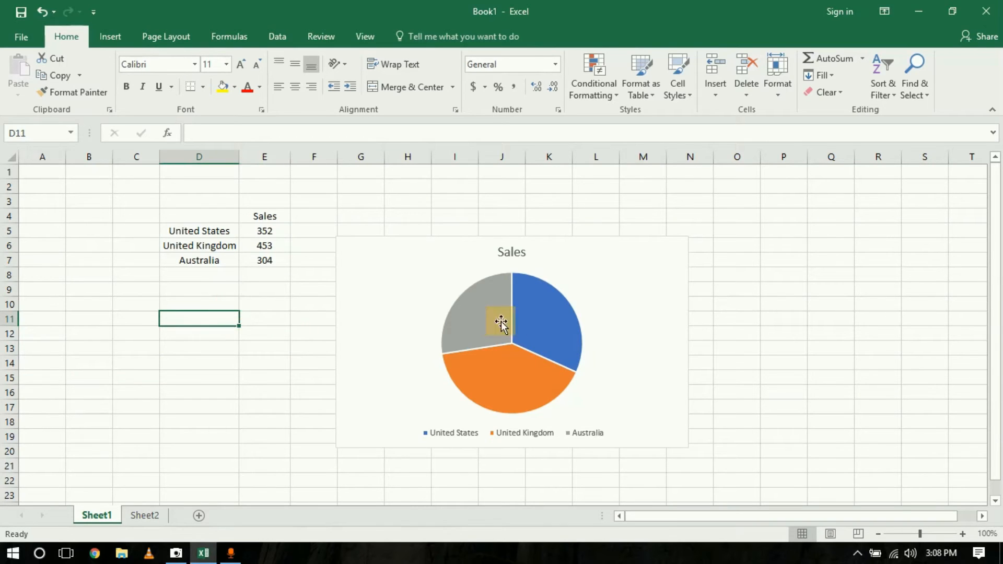
click(406, 256)
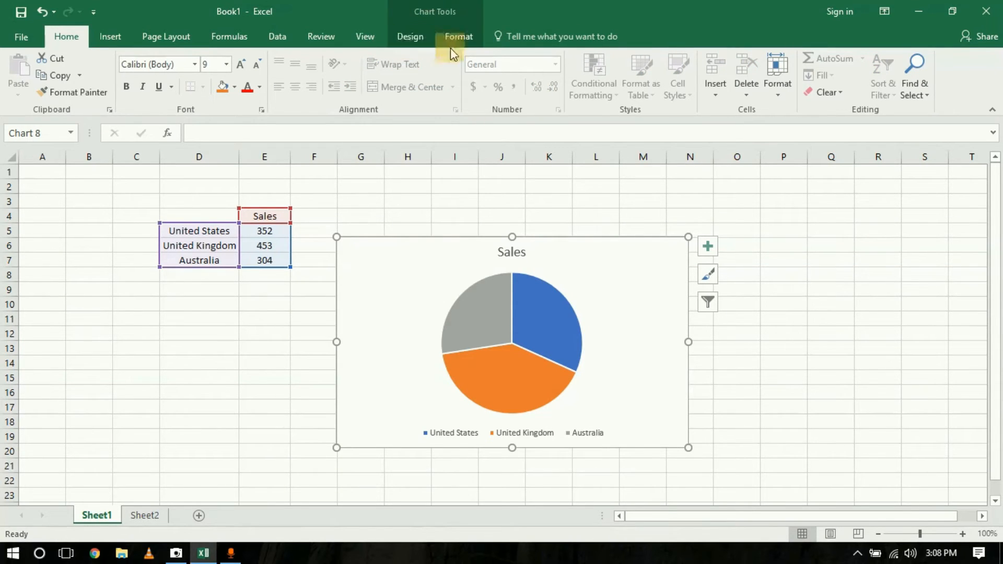
click(409, 38)
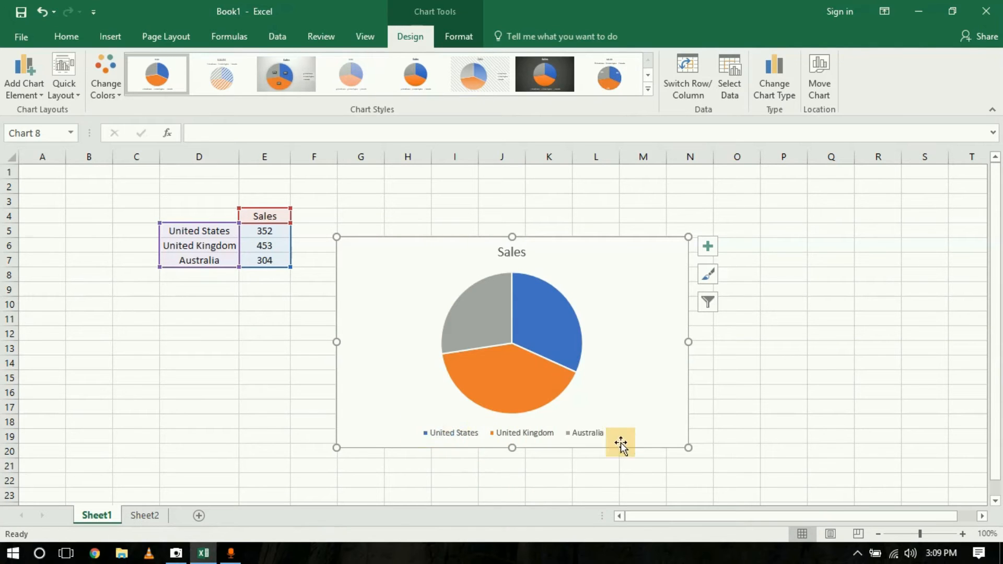
click(427, 431)
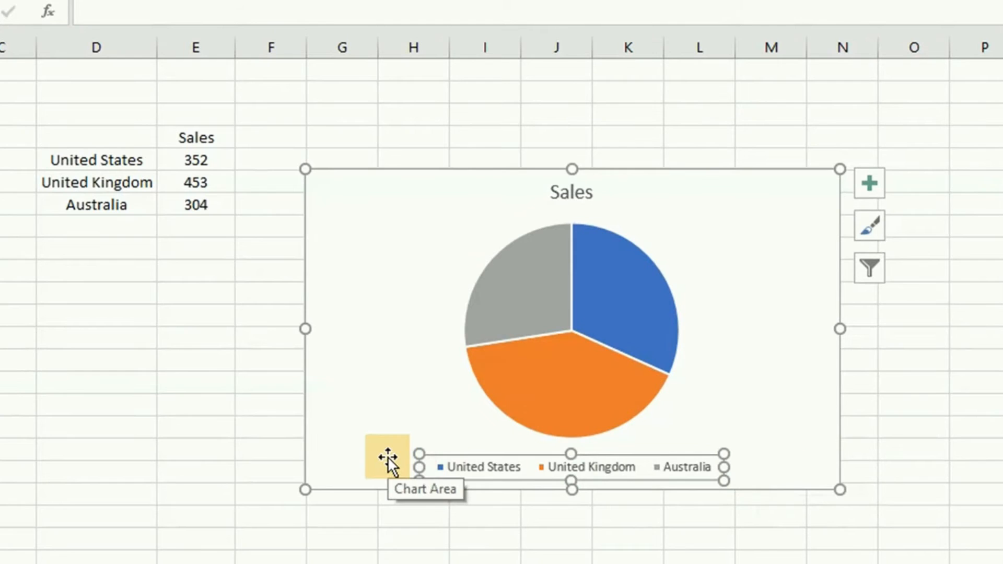
click(411, 405)
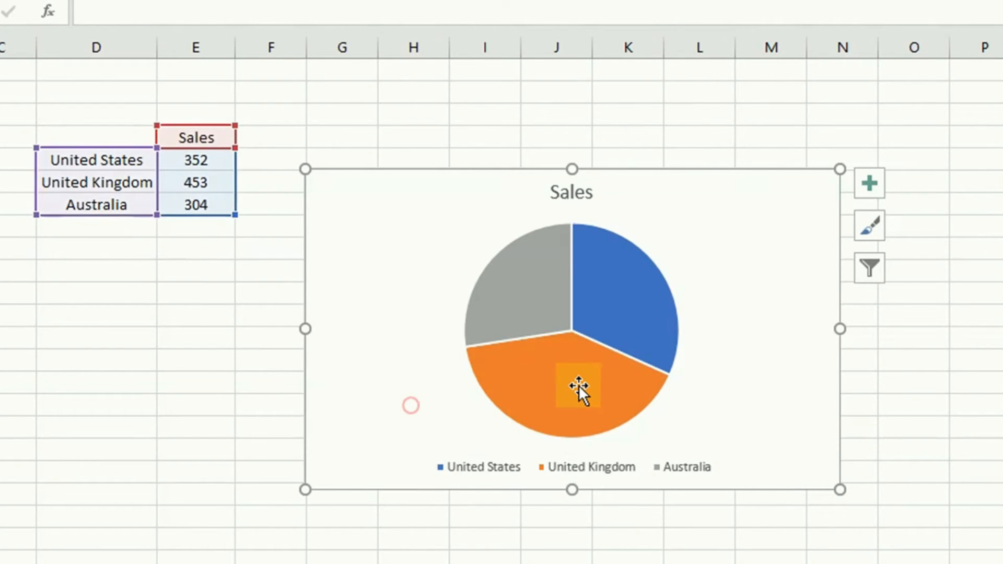
click(580, 385)
click(520, 303)
click(538, 380)
click(516, 280)
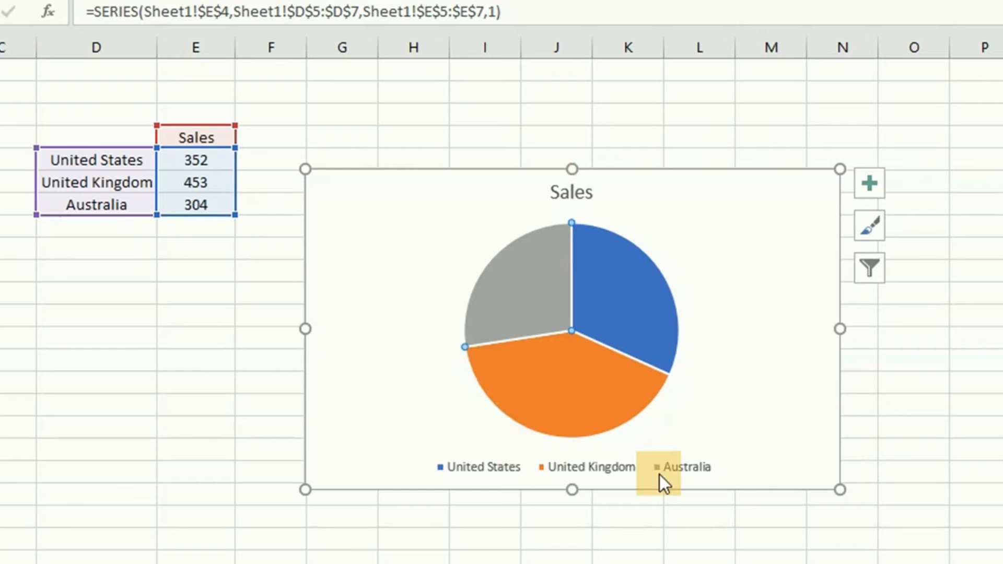
click(408, 371)
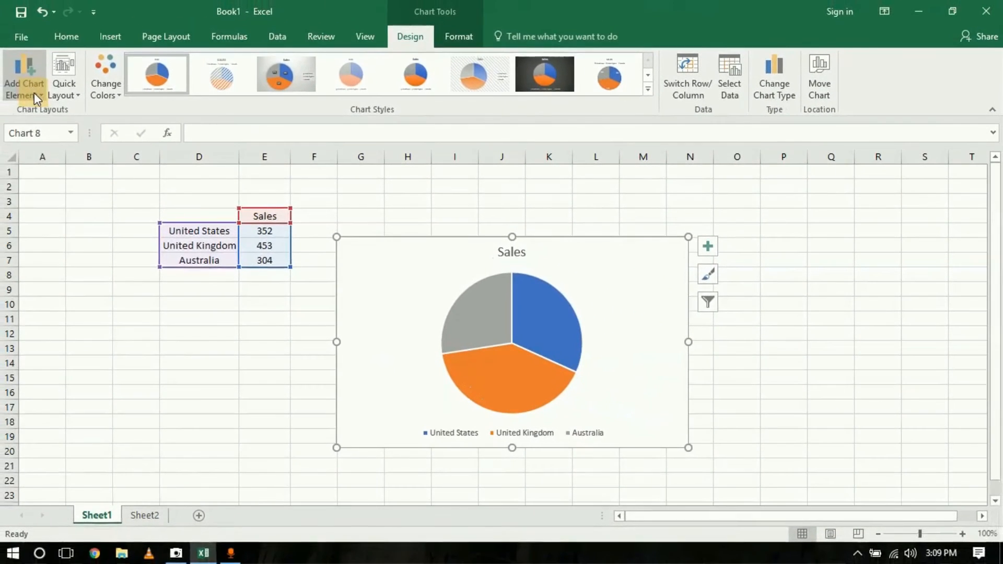
Add data labels to the pie chart, positioned at the center of the slices
click(34, 92)
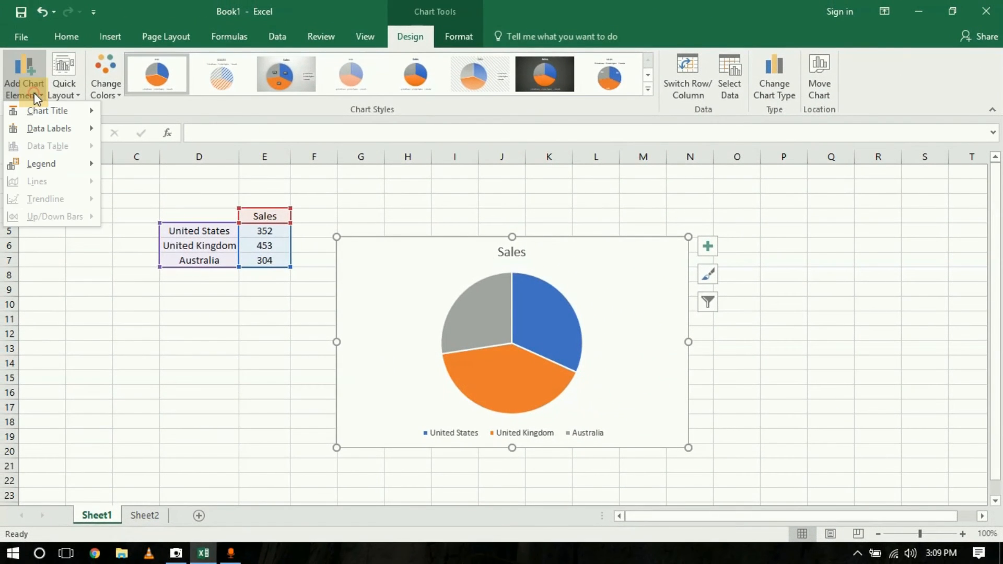
mouse_move(42, 111)
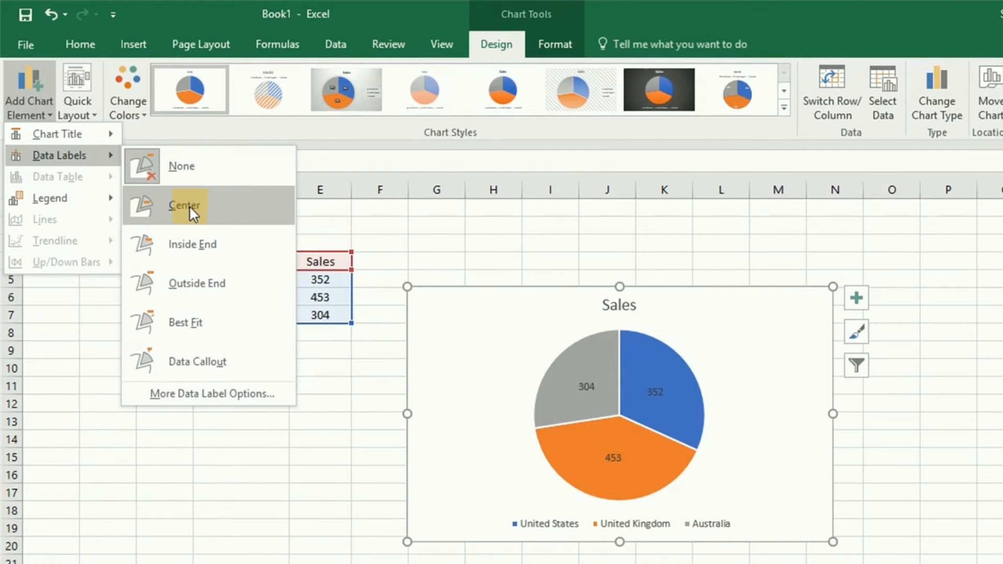
click(219, 210)
click(586, 389)
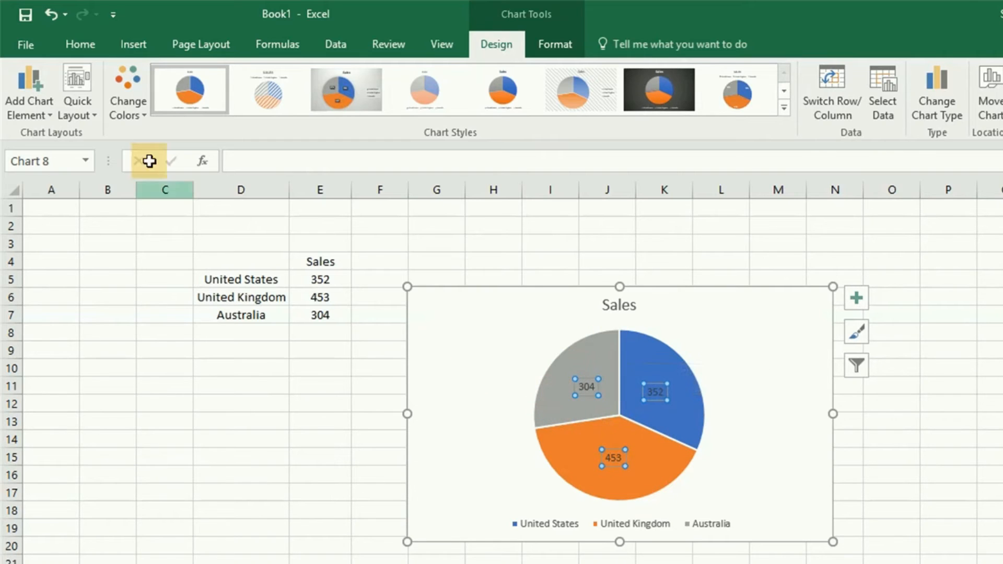
Change the pie chart's data labels to data callouts
click(37, 104)
mouse_move(49, 164)
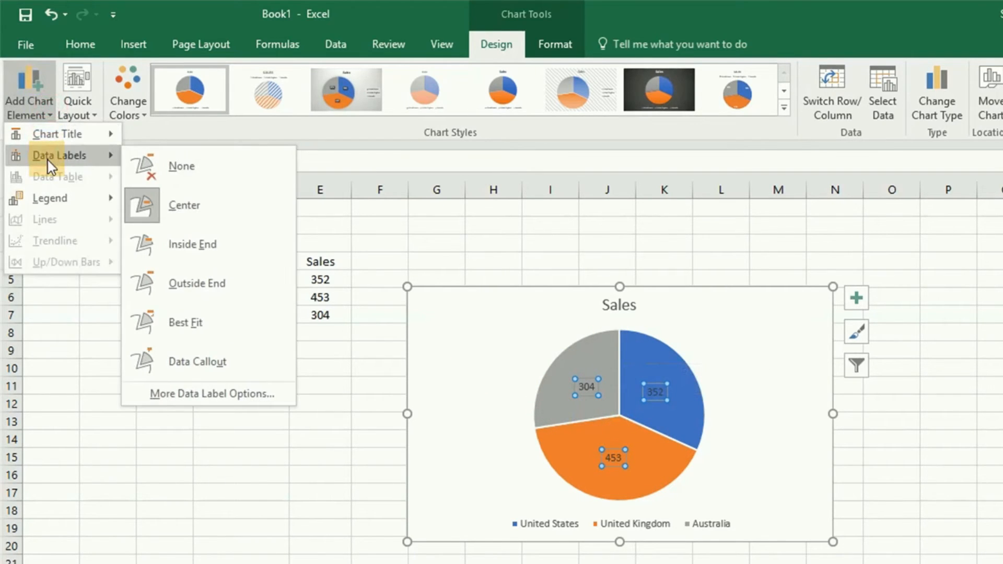
click(218, 360)
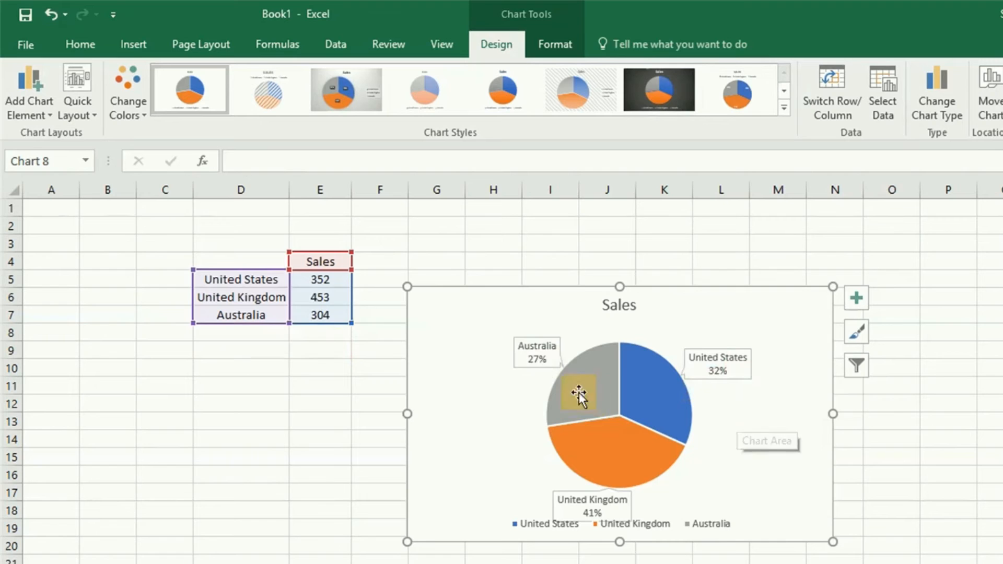
Examine the font and character spacing options for the pie chart's data labels
click(527, 347)
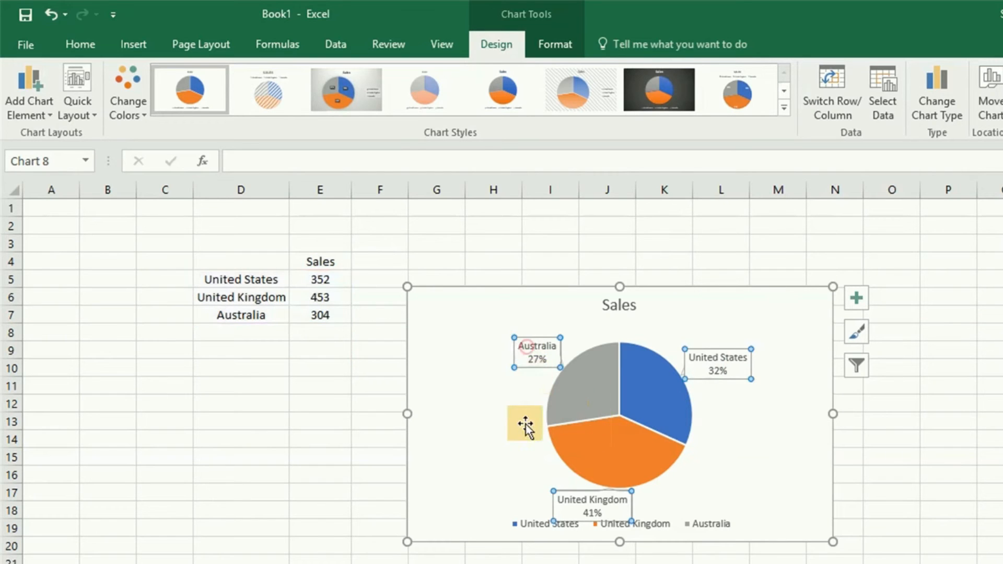
click(529, 353)
right_click(544, 358)
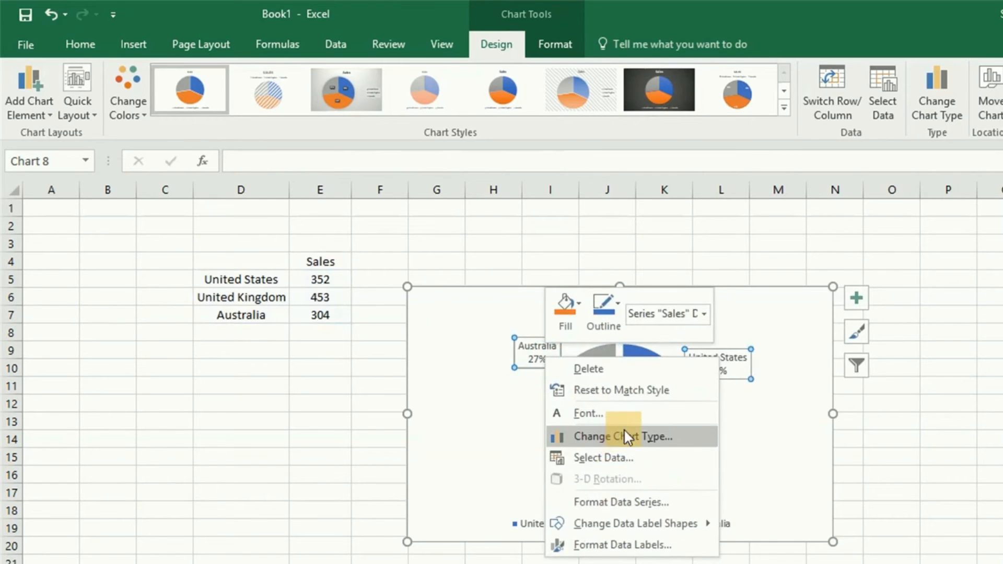
click(619, 413)
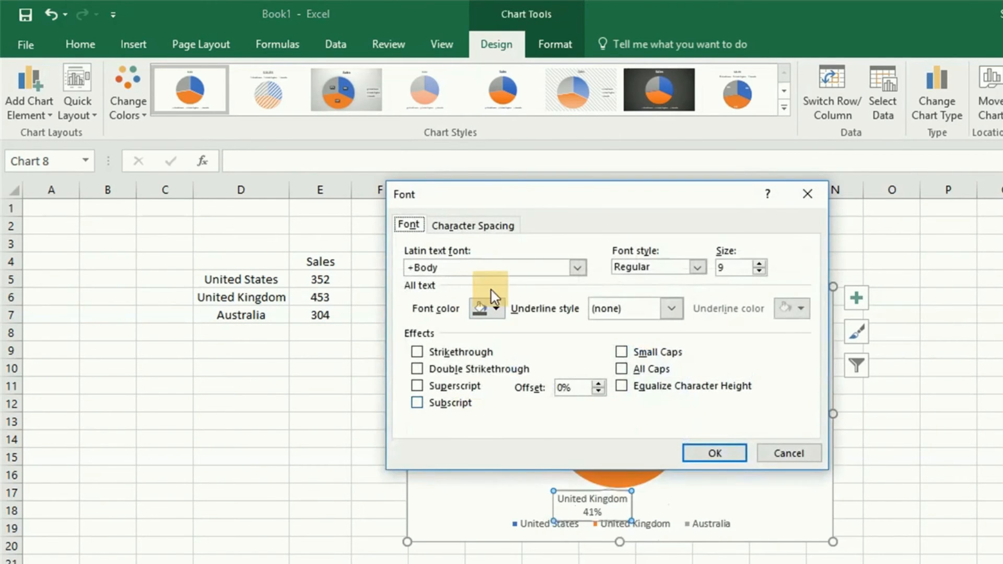
drag(591, 208, 891, 175)
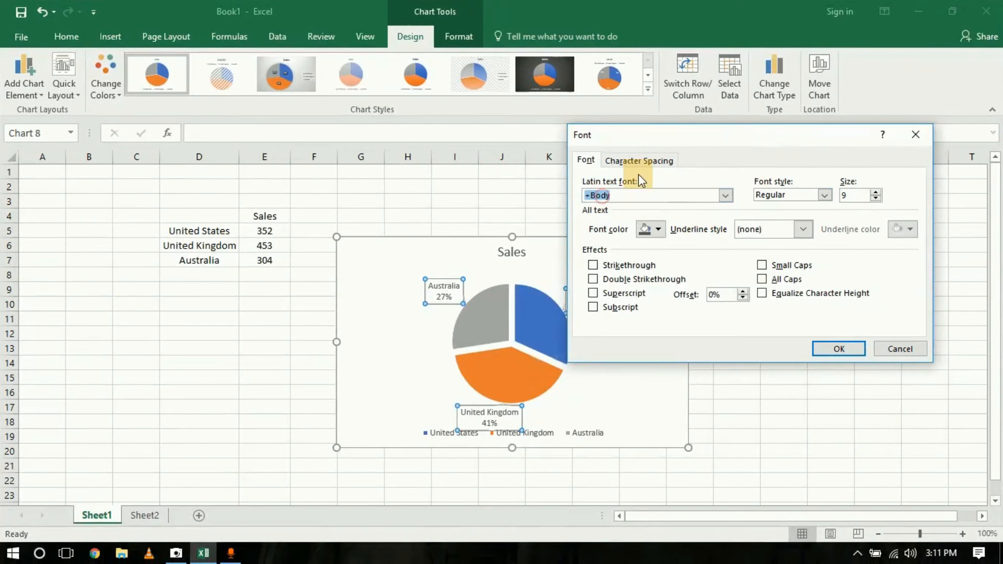
click(635, 160)
click(586, 162)
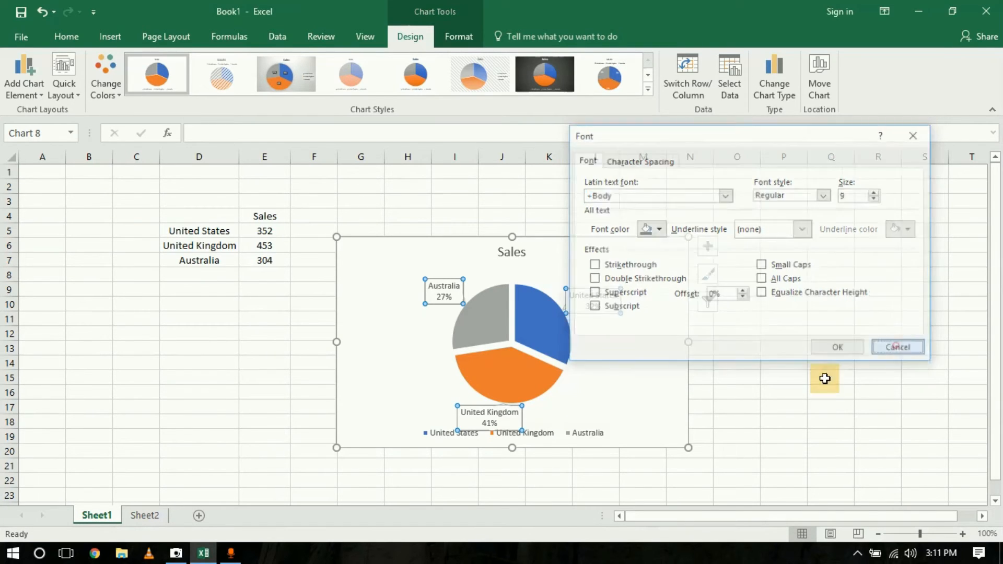
click(895, 347)
Set the position of the pie chart's callout labels to Best Fit
click(418, 339)
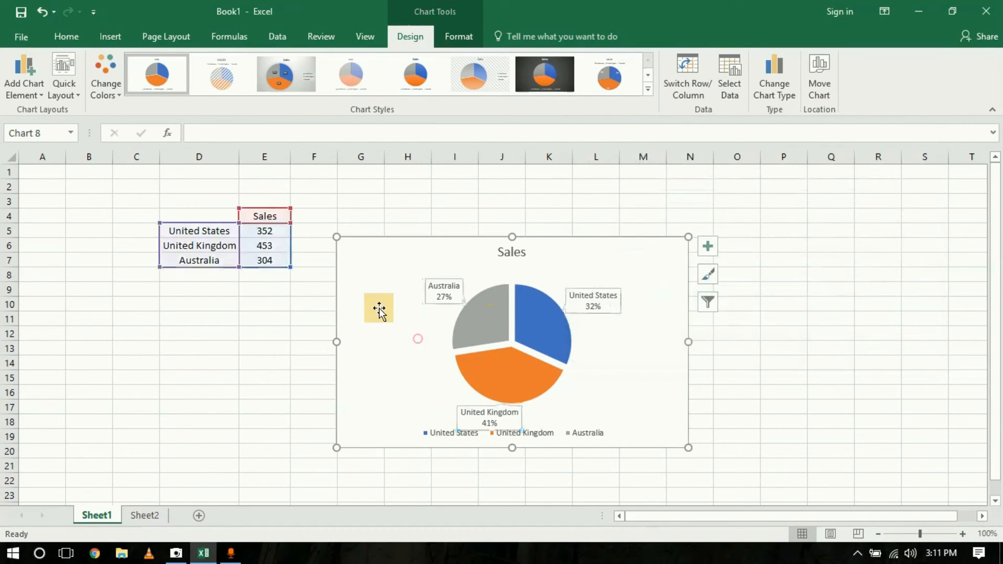
click(29, 96)
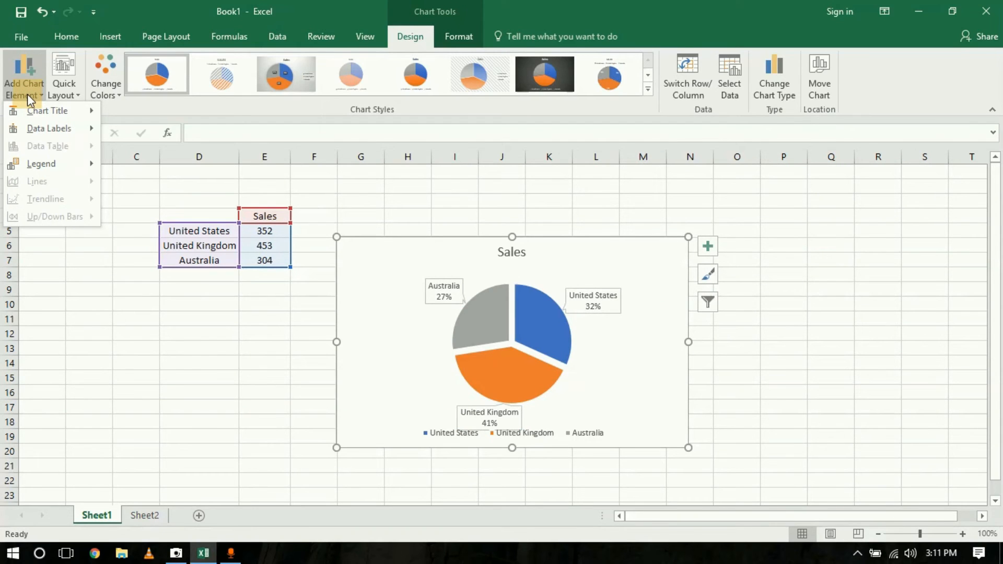
mouse_move(32, 135)
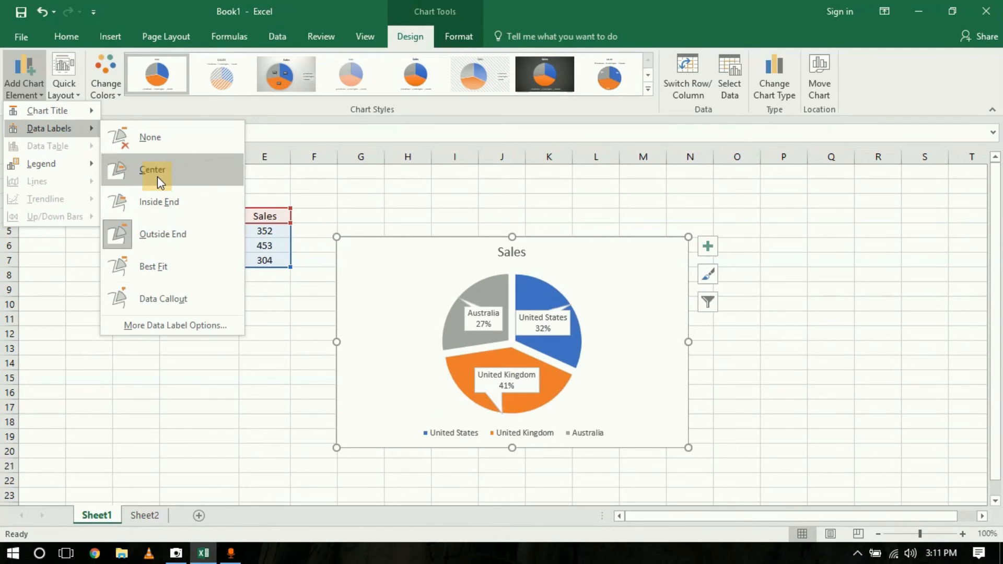
click(161, 277)
click(470, 321)
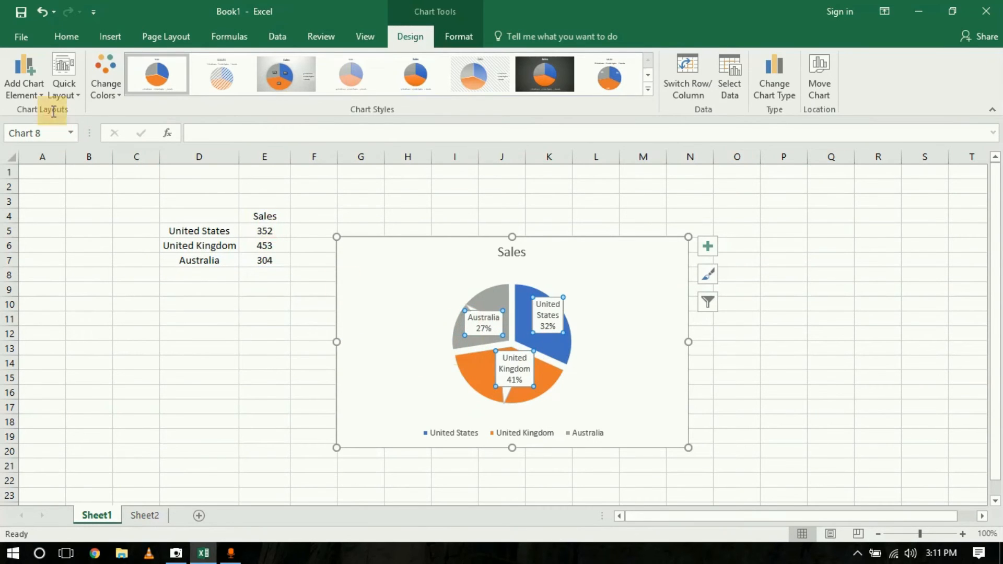
Place the pie chart's legend at the top of the chart
click(42, 90)
mouse_move(51, 165)
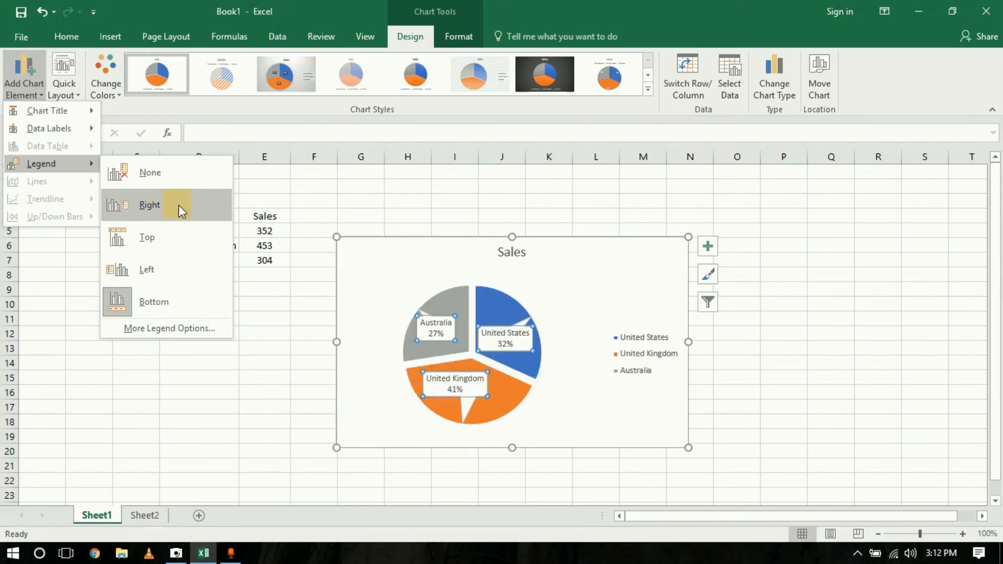
click(168, 238)
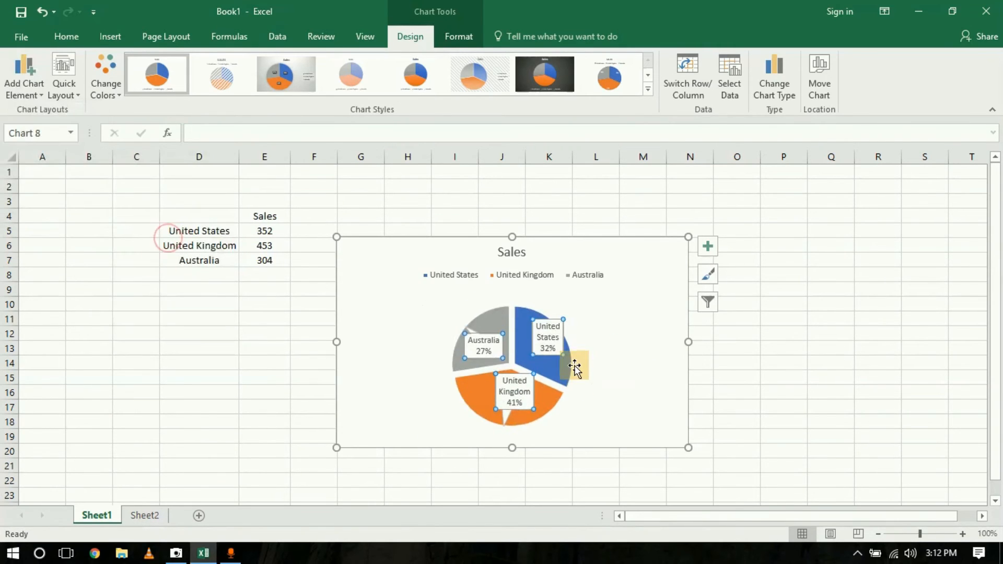
Delete the three country callout labels from the pie chart and pull its separated slices back together
drag(541, 342, 554, 316)
right_click(554, 316)
click(608, 325)
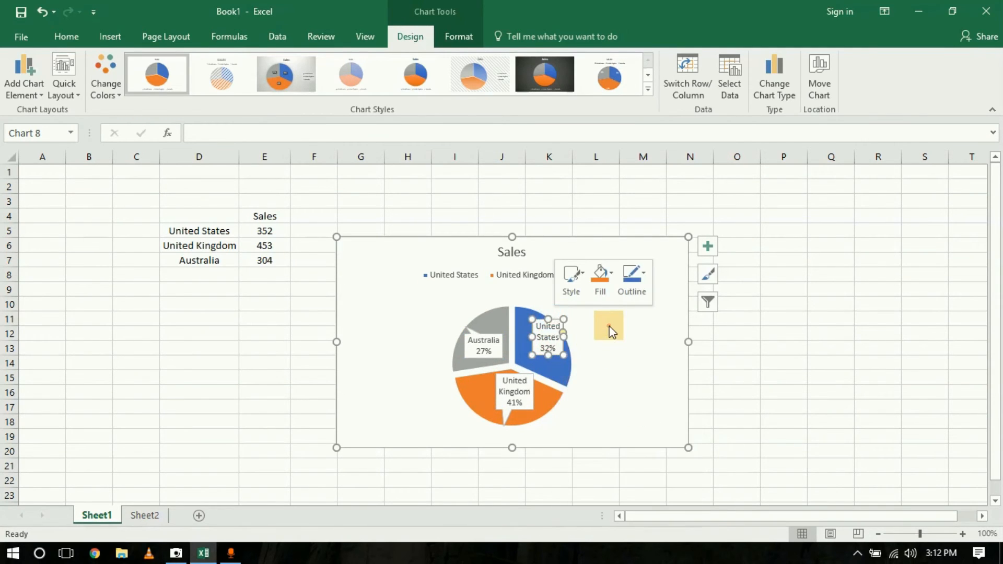
right_click(492, 332)
click(471, 342)
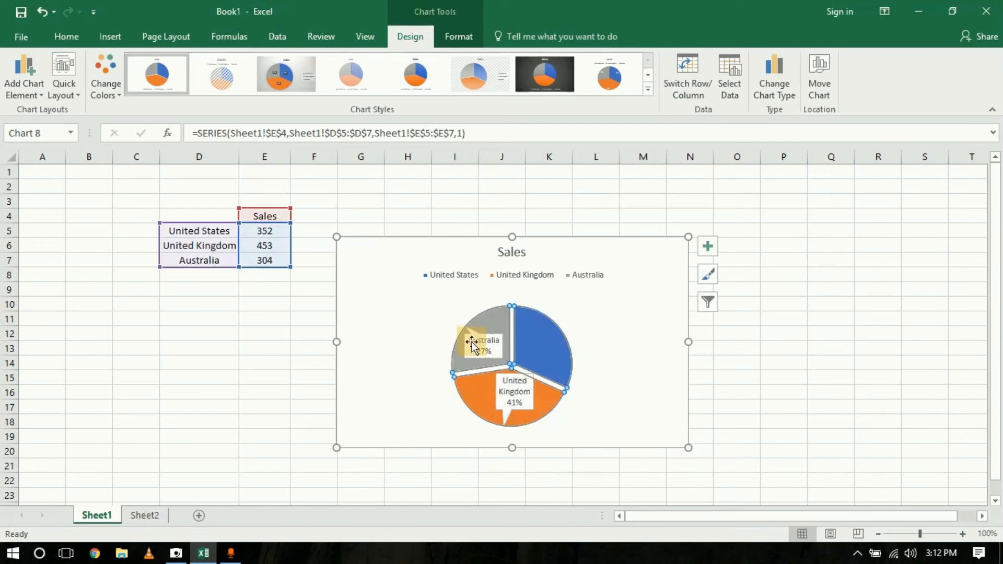
right_click(481, 343)
click(519, 352)
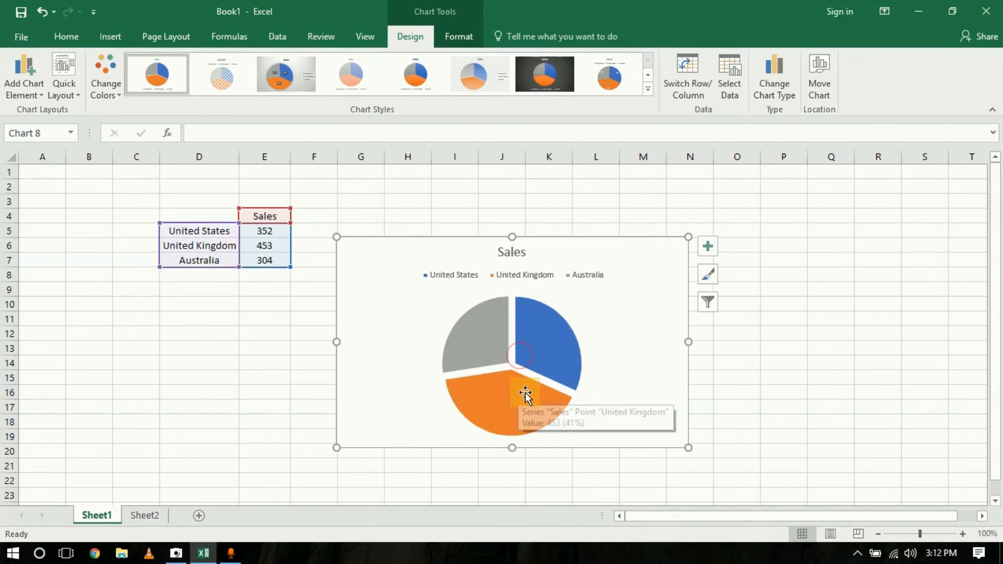
drag(547, 353, 517, 351)
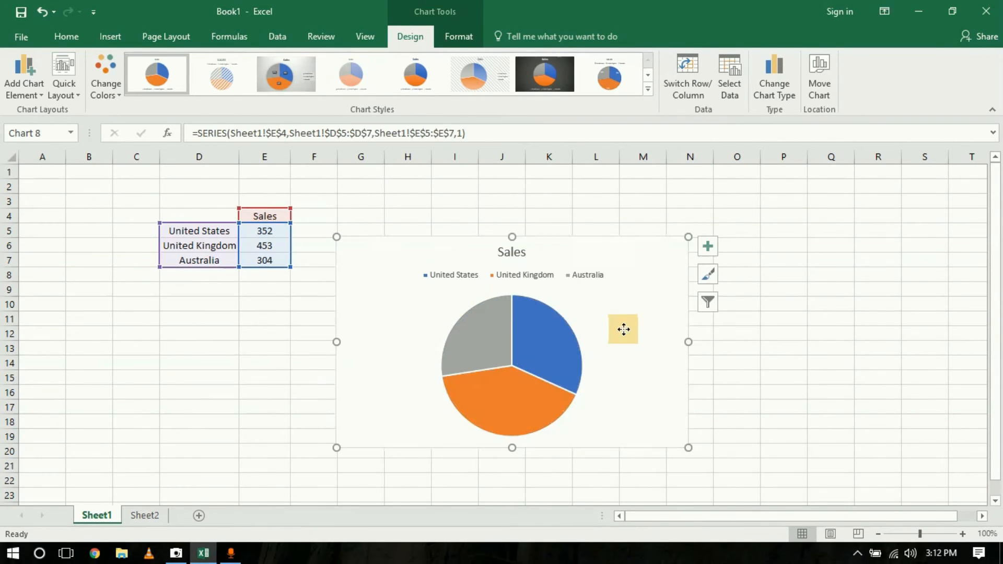
click(623, 329)
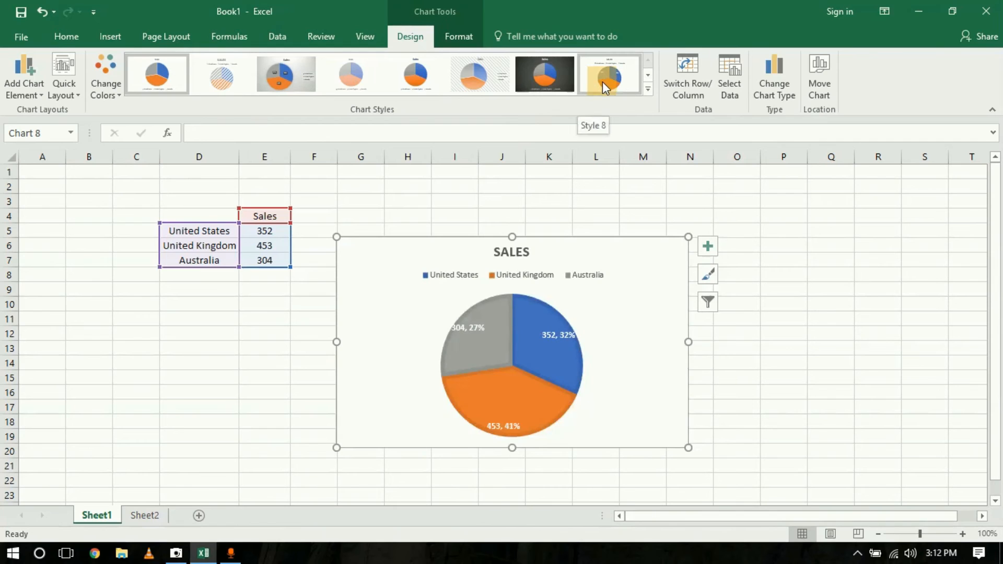
Apply chart style Style 8 to the pie chart and try switching its rows and columns, switching them back again
click(603, 82)
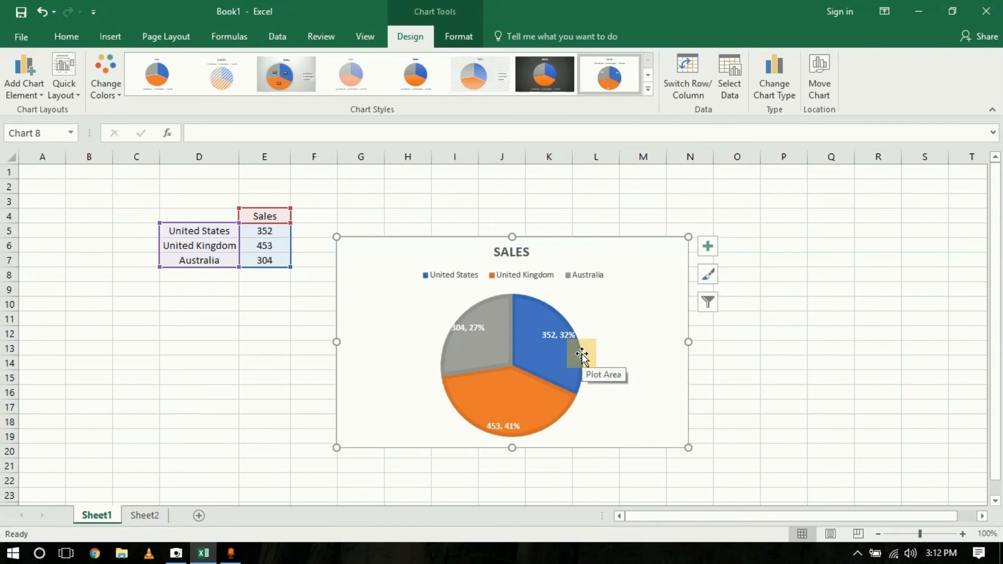
click(692, 70)
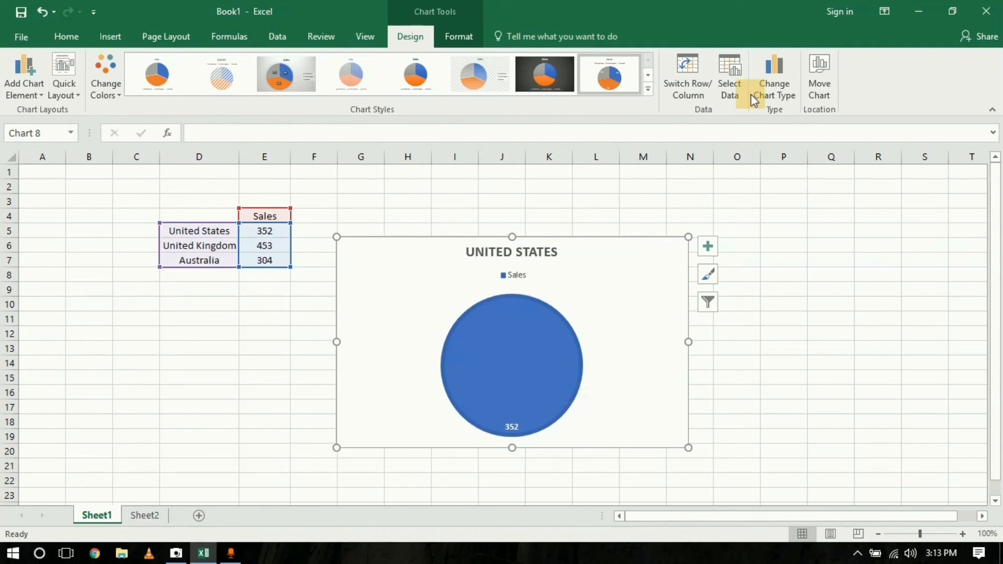
click(689, 63)
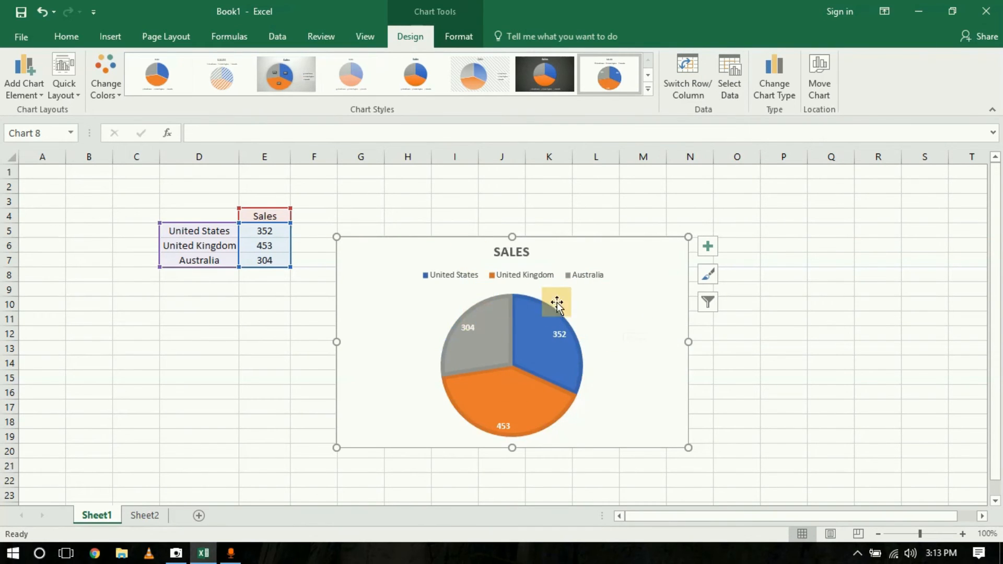
Apply the quick layout with a title, percentage labels and right-hand legend, and recolor the chart with the monochromatic orange palette
click(74, 98)
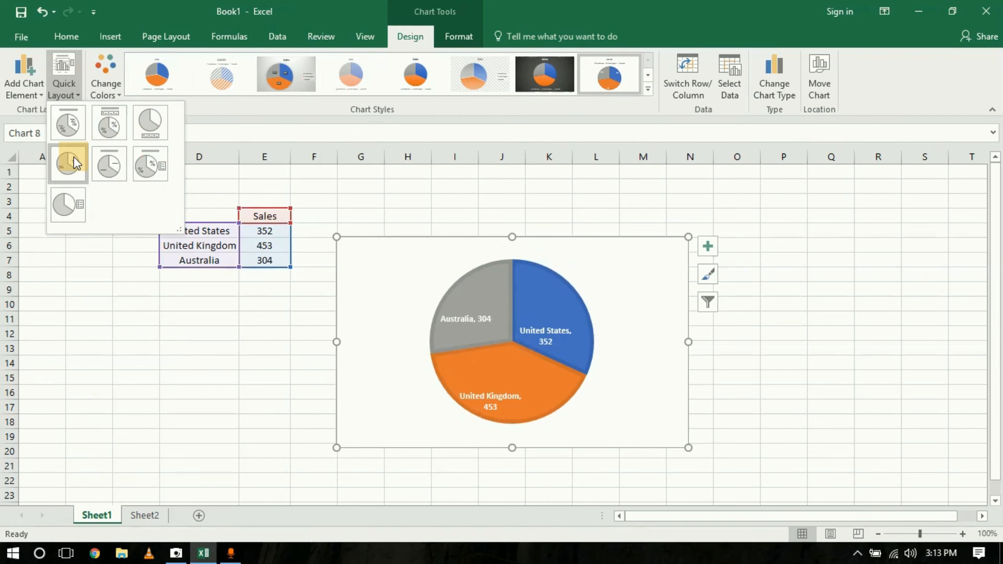
click(150, 174)
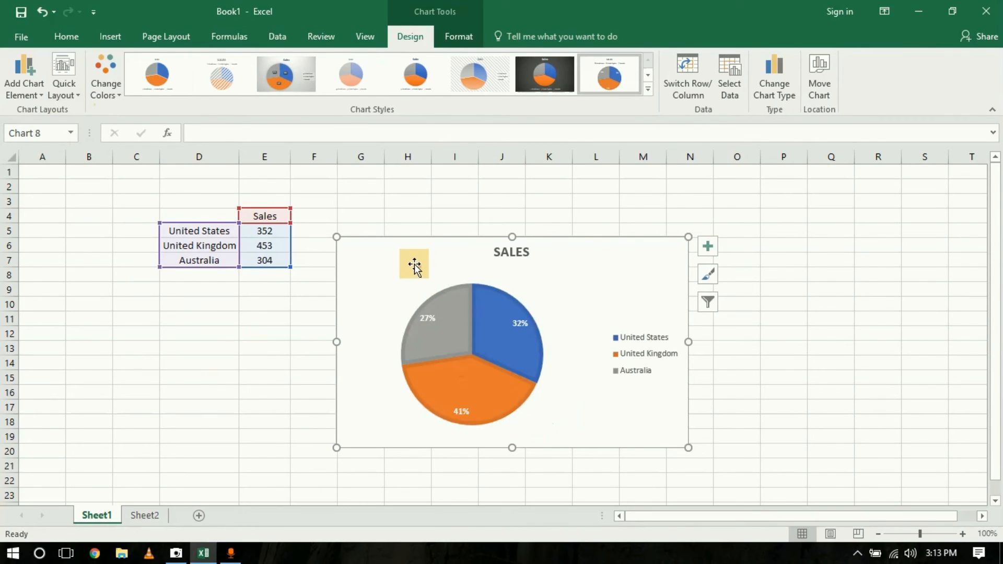
click(115, 98)
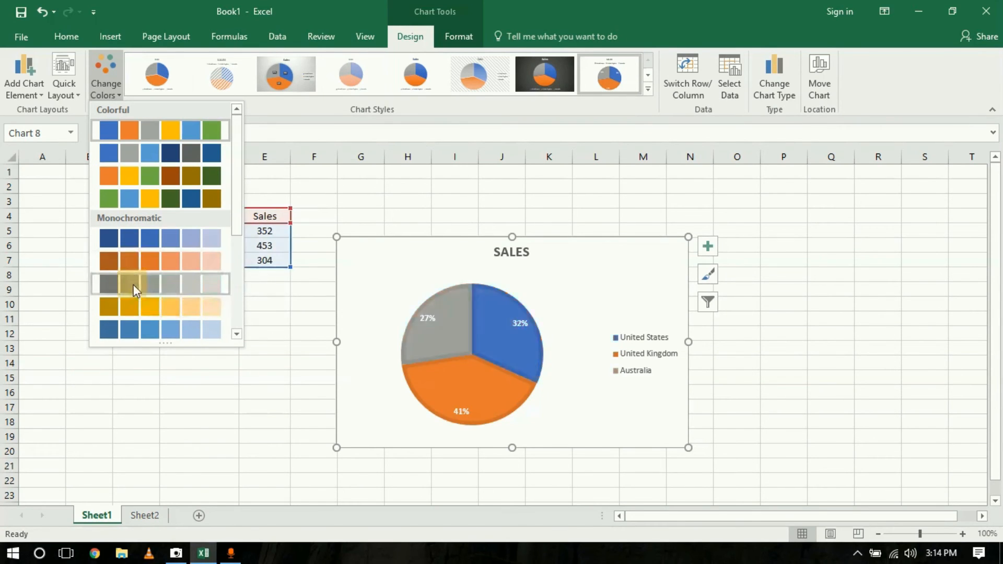
click(173, 261)
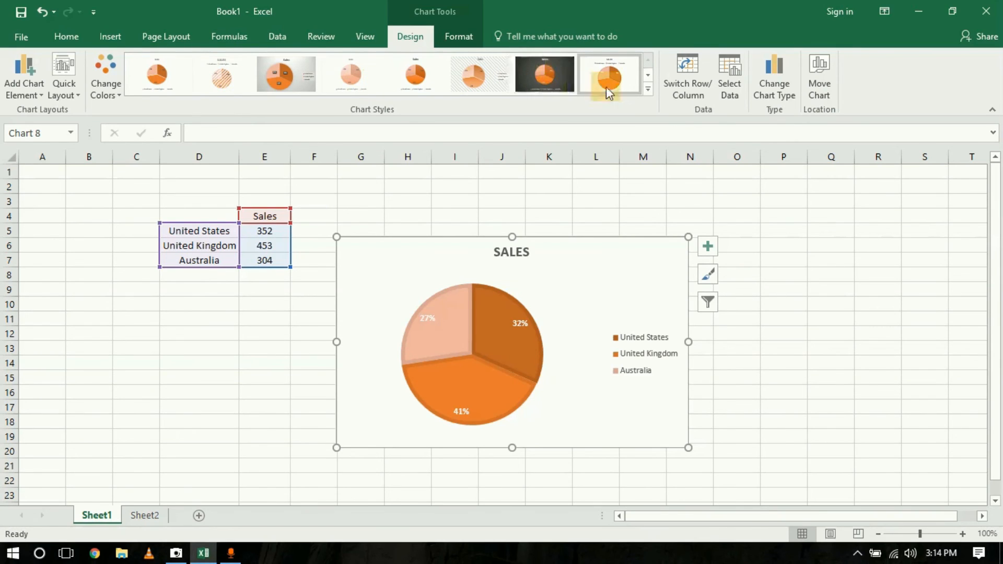
click(627, 82)
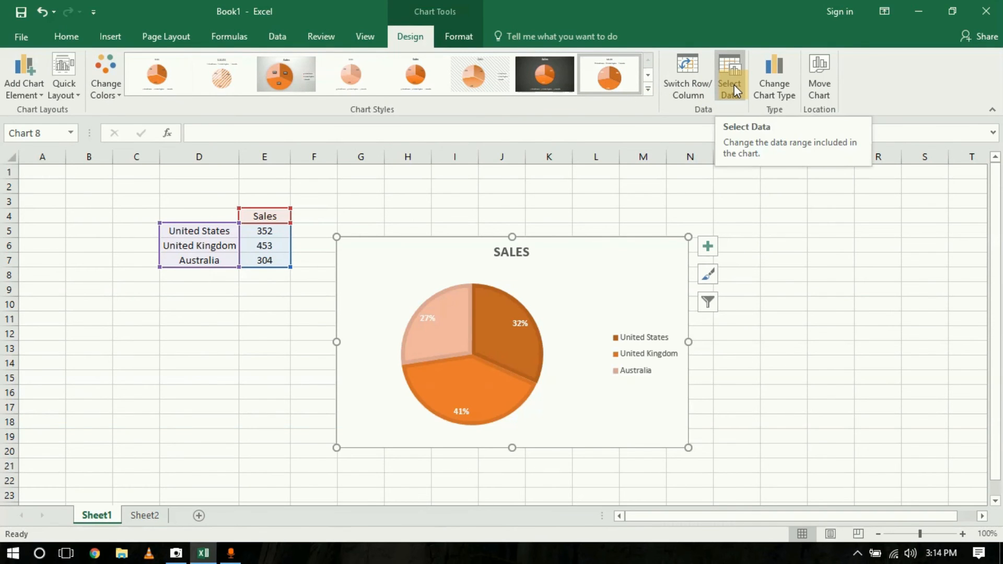
Add a Sales2 column in F4:F7 with 125 for United States, 110 for United Kingdom and 100 for Australia
click(770, 212)
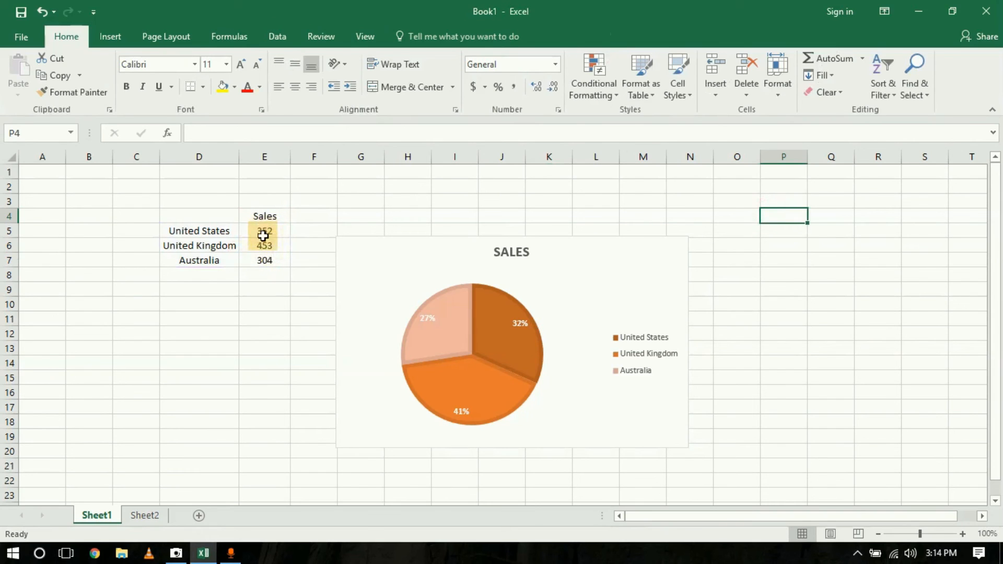
click(304, 218)
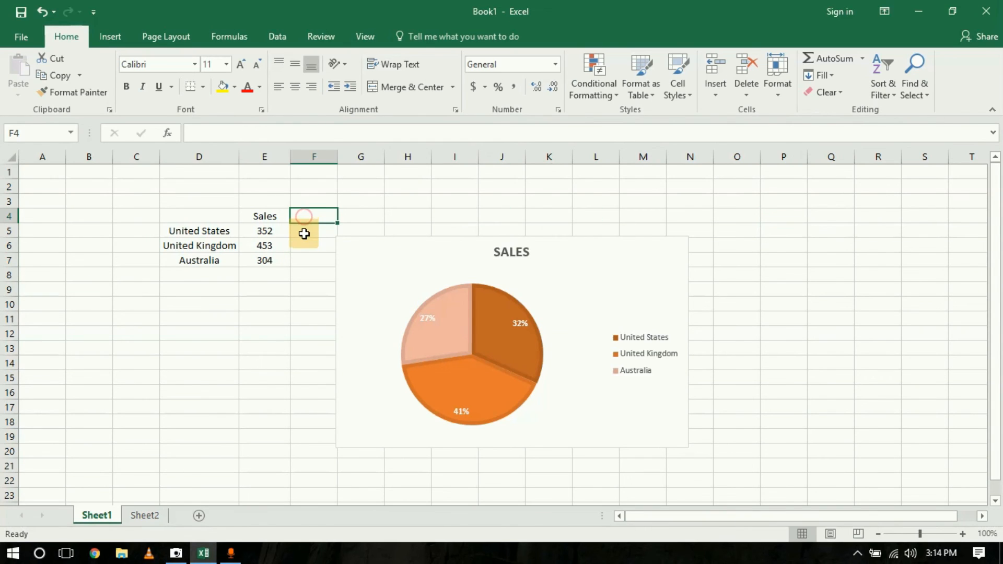
text(Sales2)
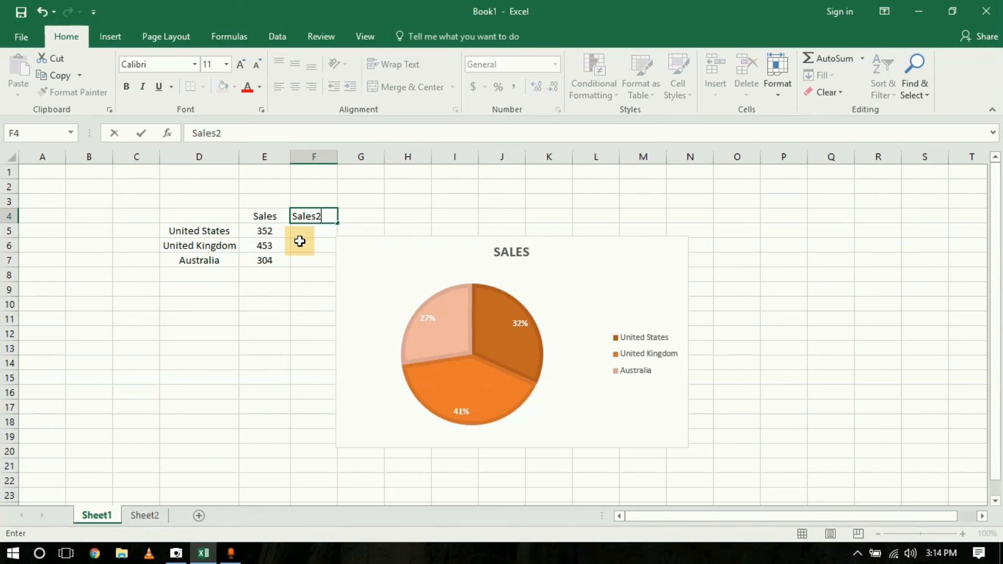
key(Return)
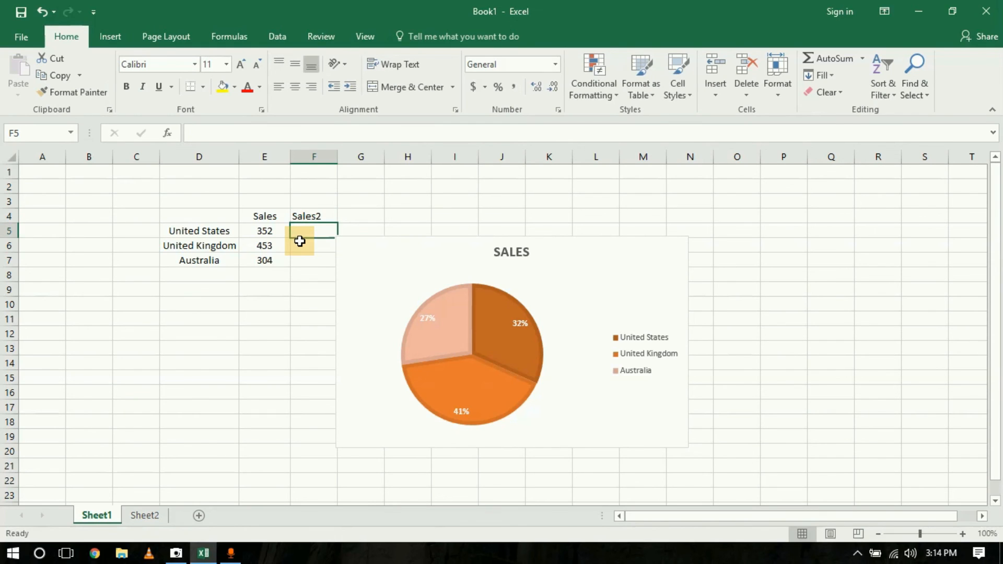
text(125)
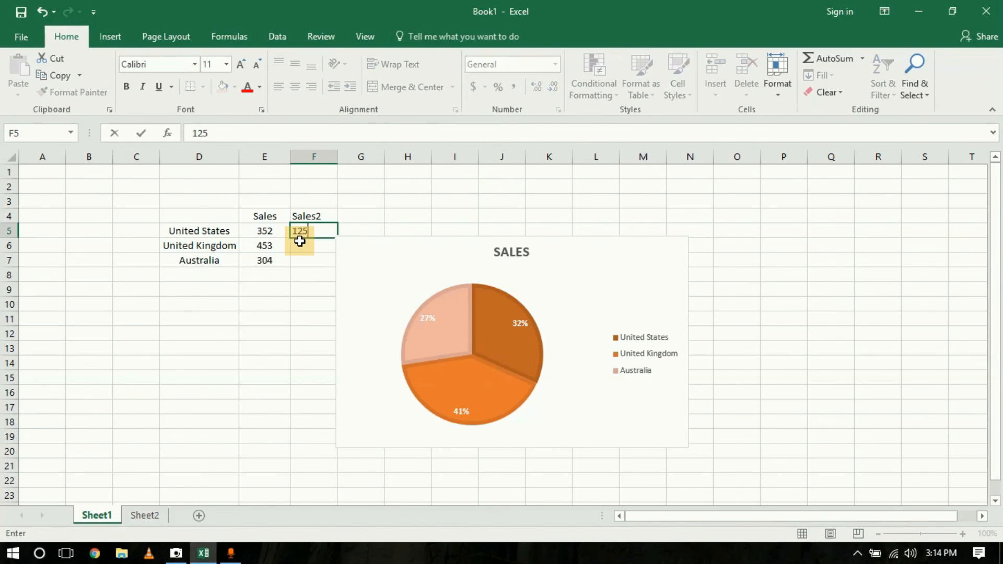
key(Return)
text(11)
key(Return)
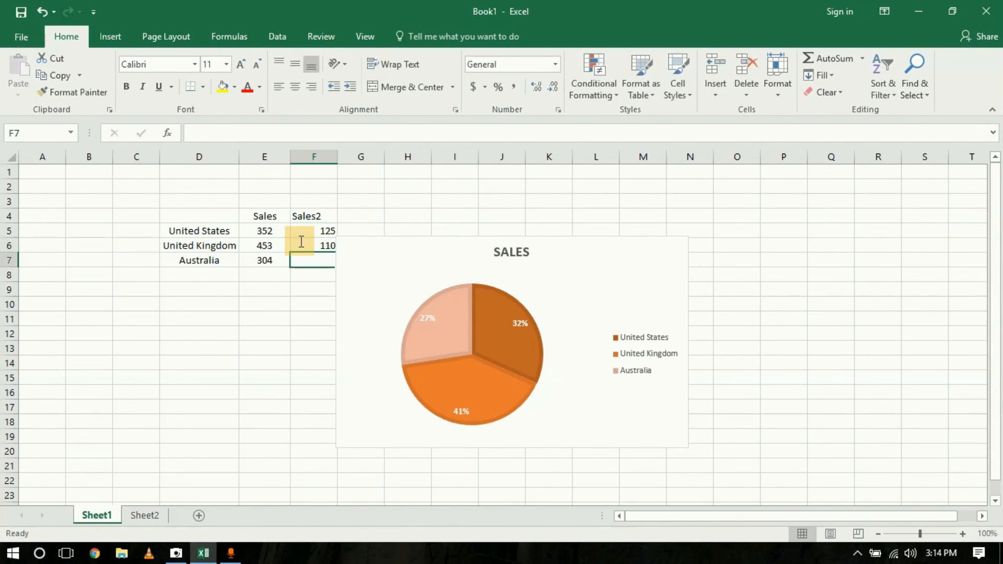
text(100)
key(Return)
key(Up)
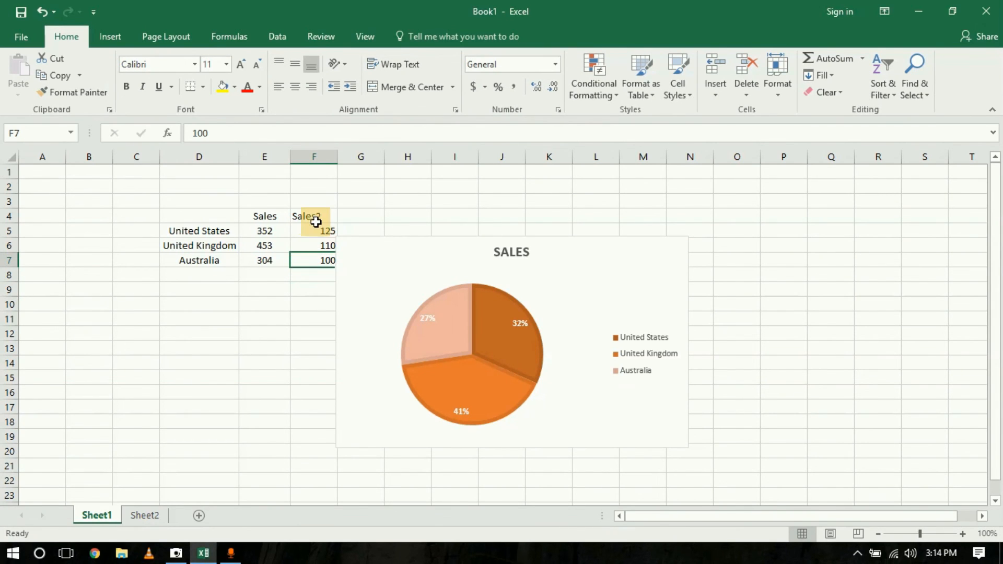
Change the pie chart's data source to the country names in D4:D7 and the Sales2 figures in F4:F7
drag(314, 217, 317, 261)
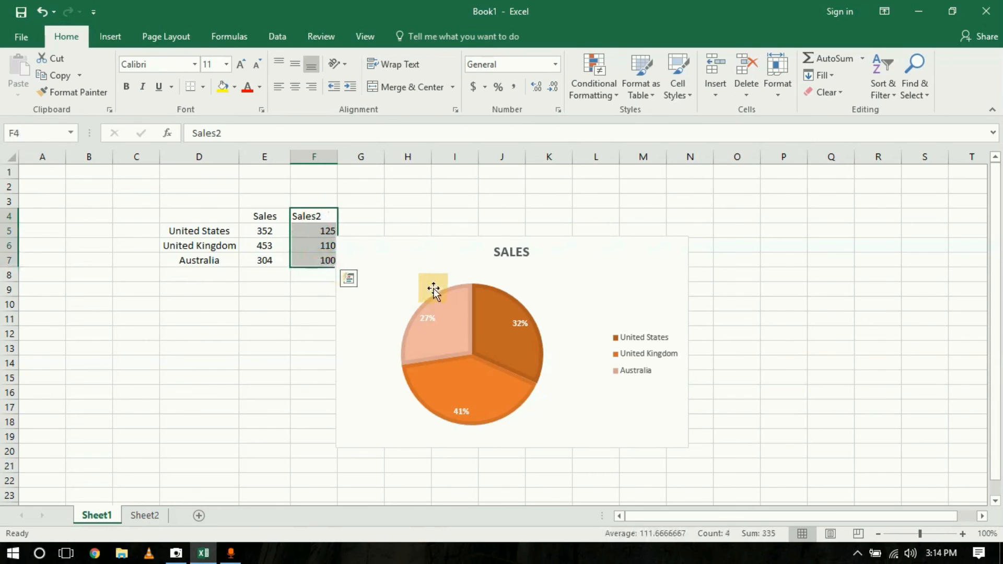
click(426, 261)
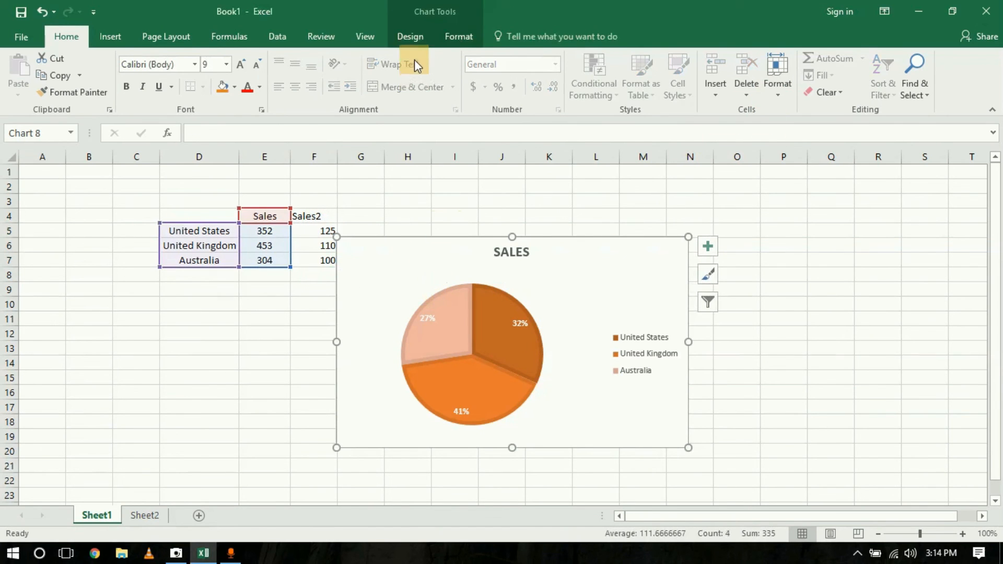
click(411, 36)
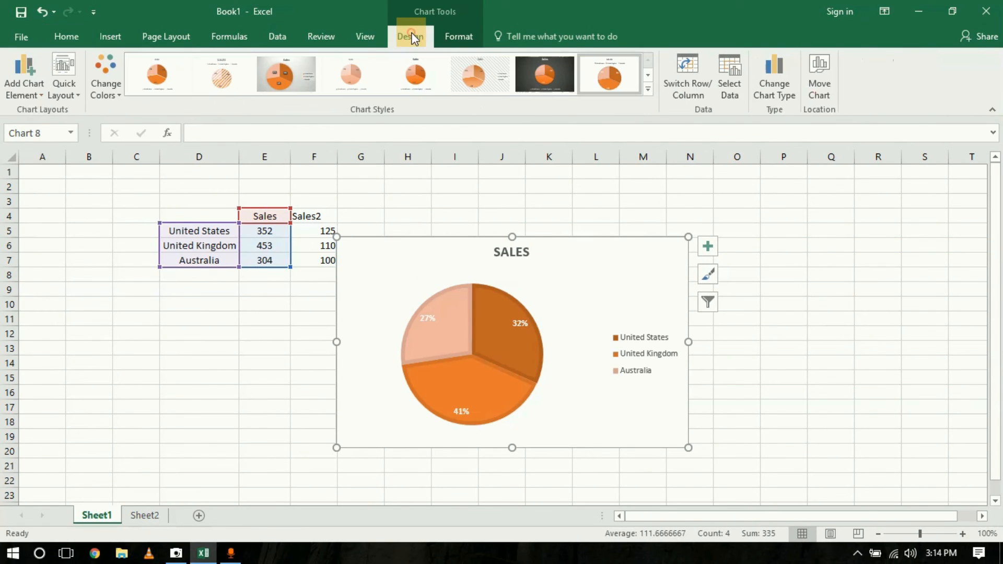
click(740, 71)
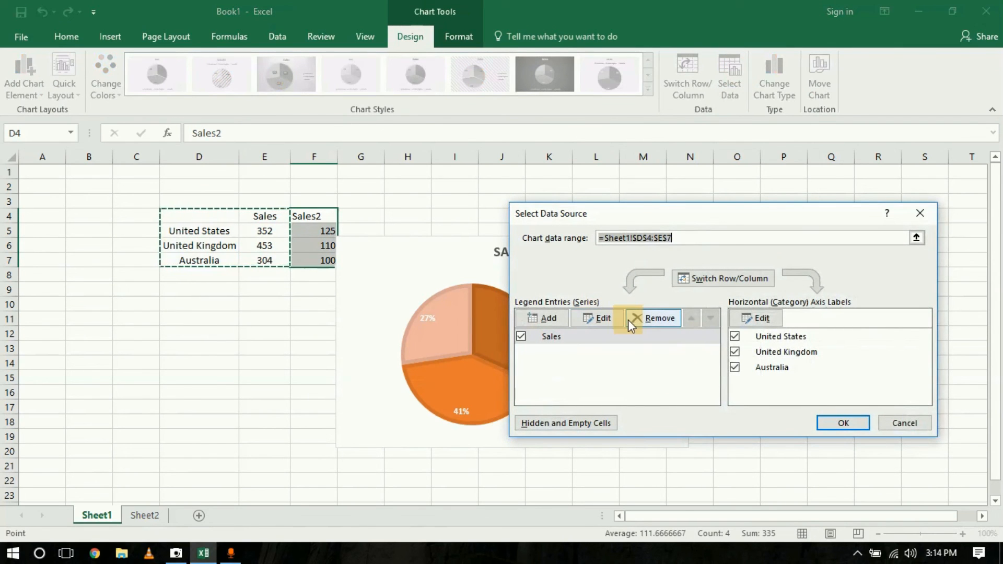
drag(208, 217, 214, 261)
drag(318, 210, 314, 261)
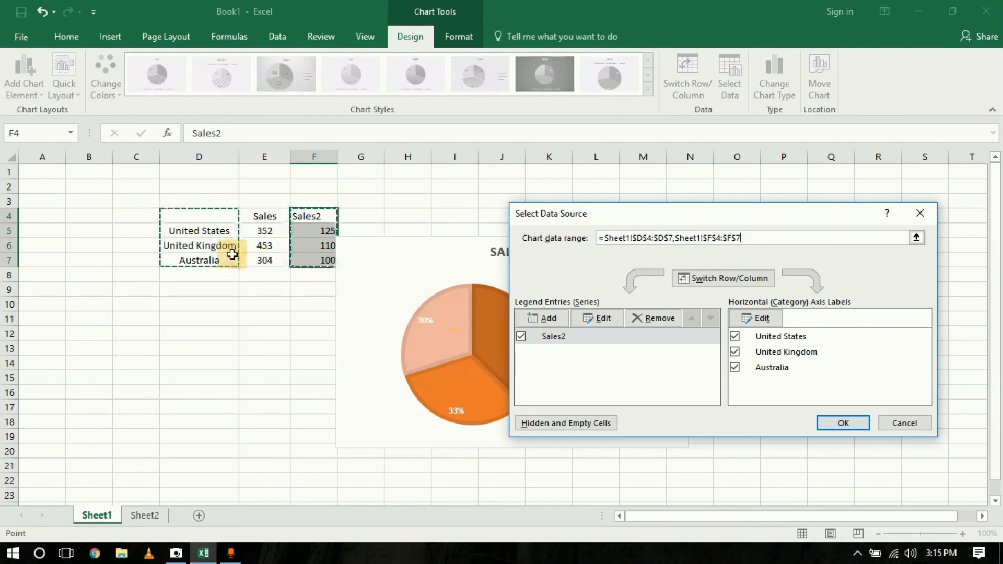
click(851, 422)
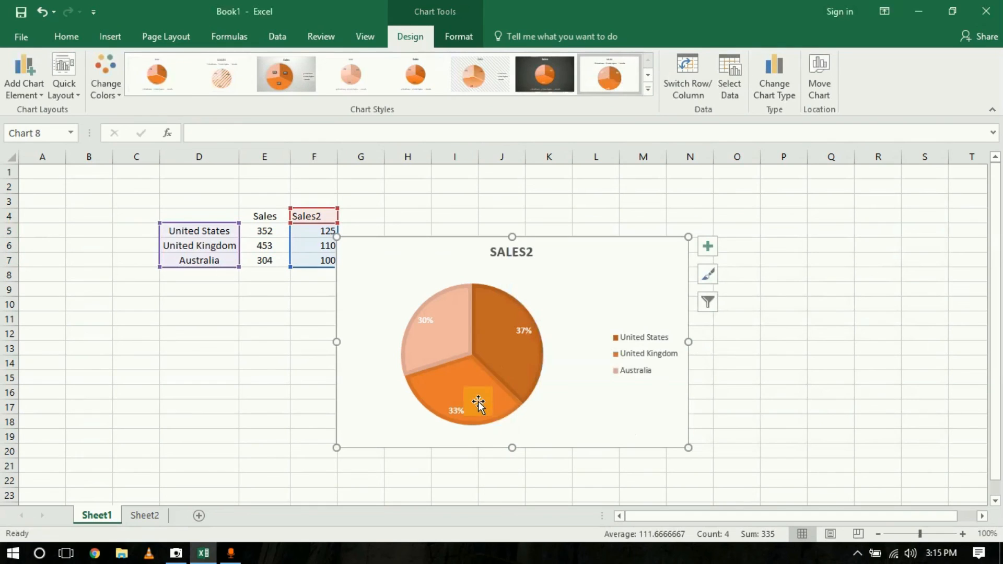
Move the pie chart up and slightly right so it sits clear of the Sales2 column
drag(387, 246, 431, 192)
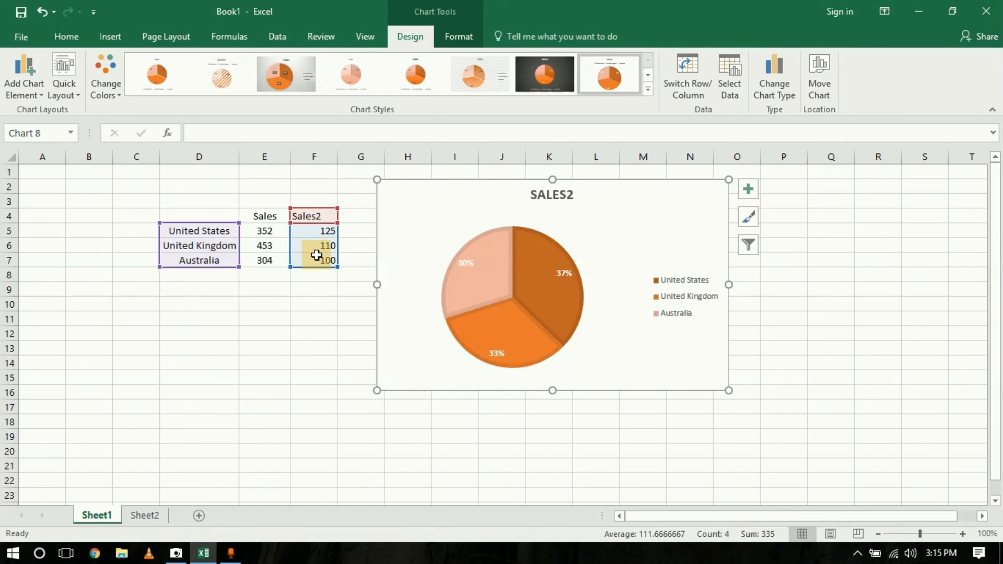
drag(629, 237, 610, 233)
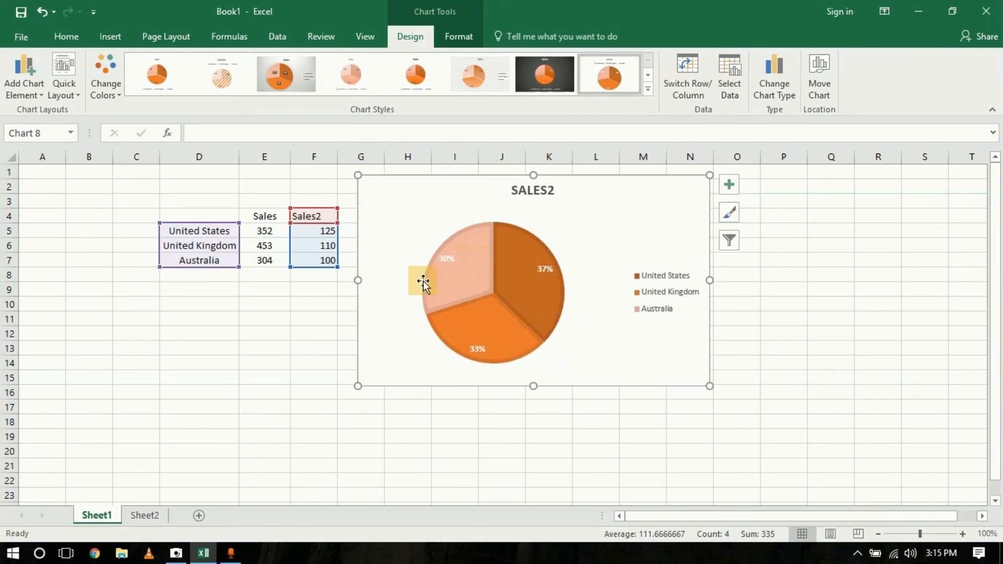
click(534, 191)
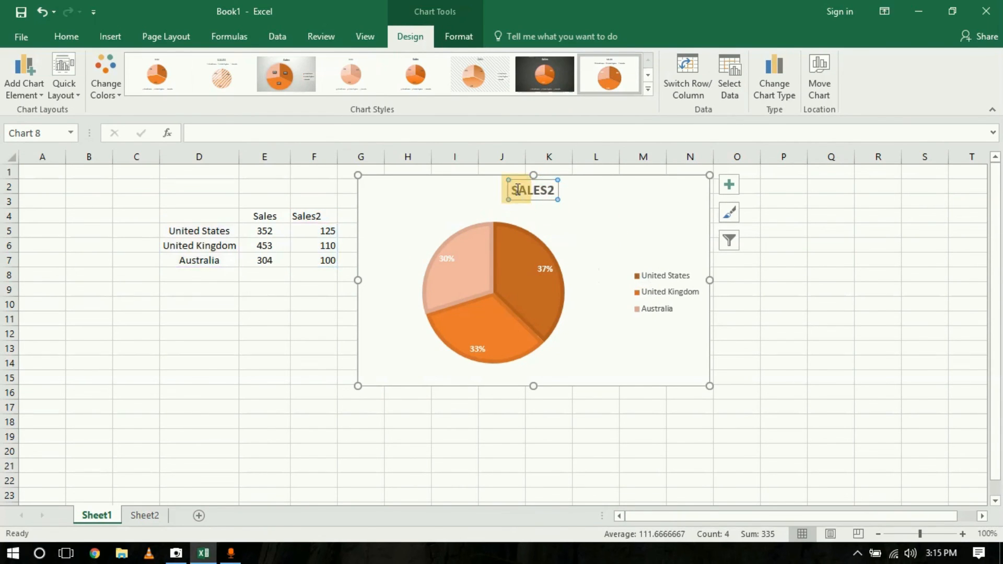
click(590, 192)
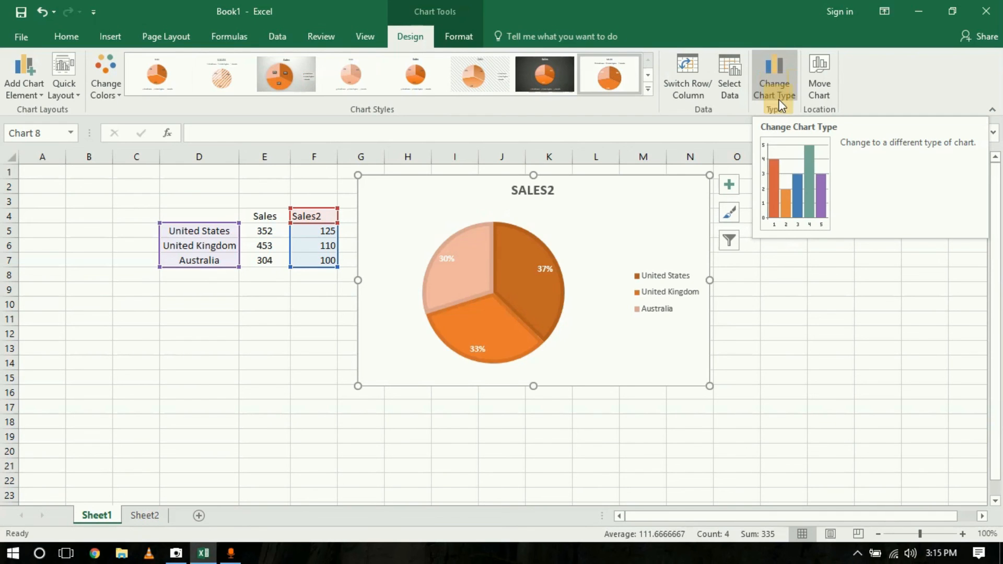
Review the available chart types without changing the current one, and move the pie chart to a new sheet named Chart1
click(774, 86)
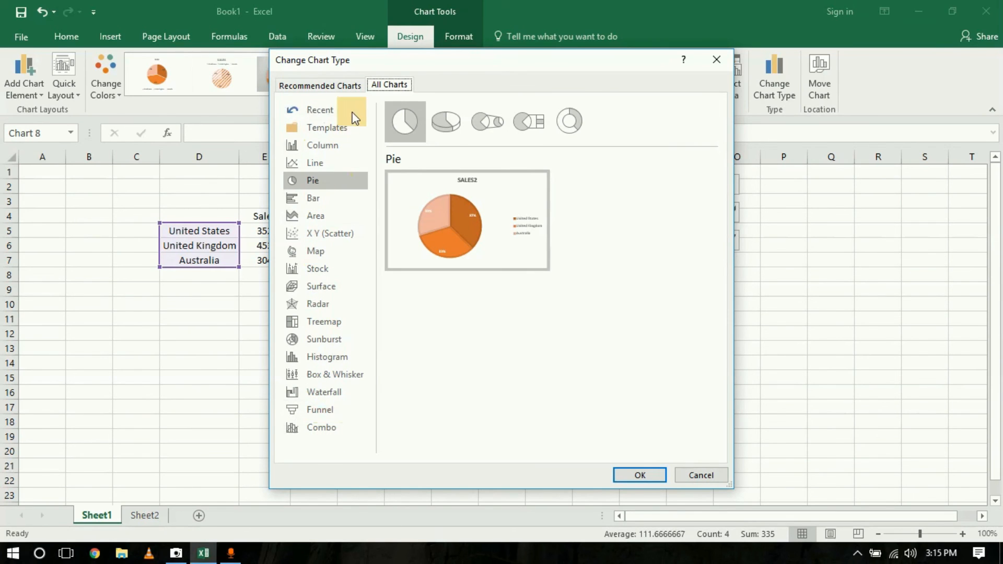
click(701, 473)
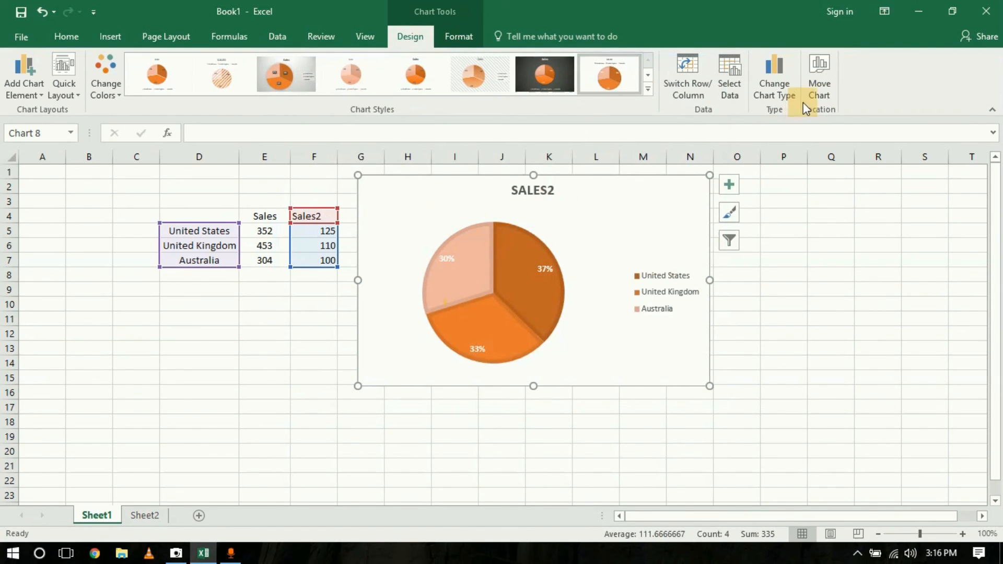
click(820, 78)
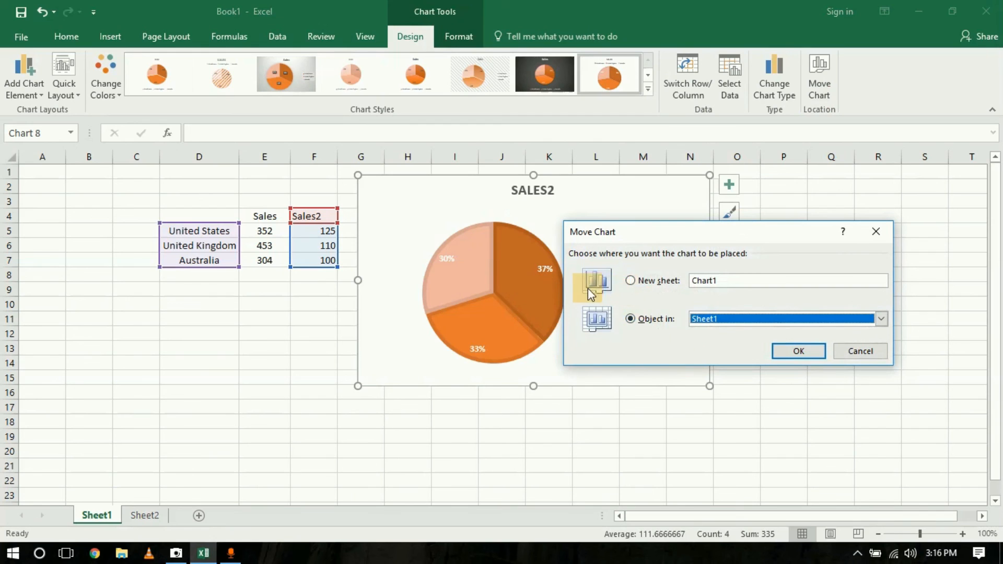
click(631, 280)
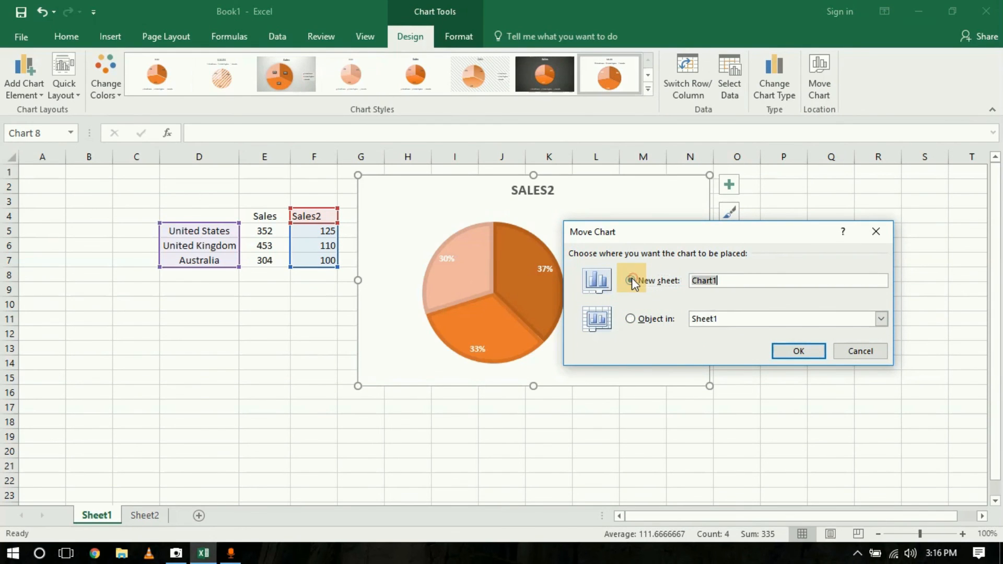
click(794, 353)
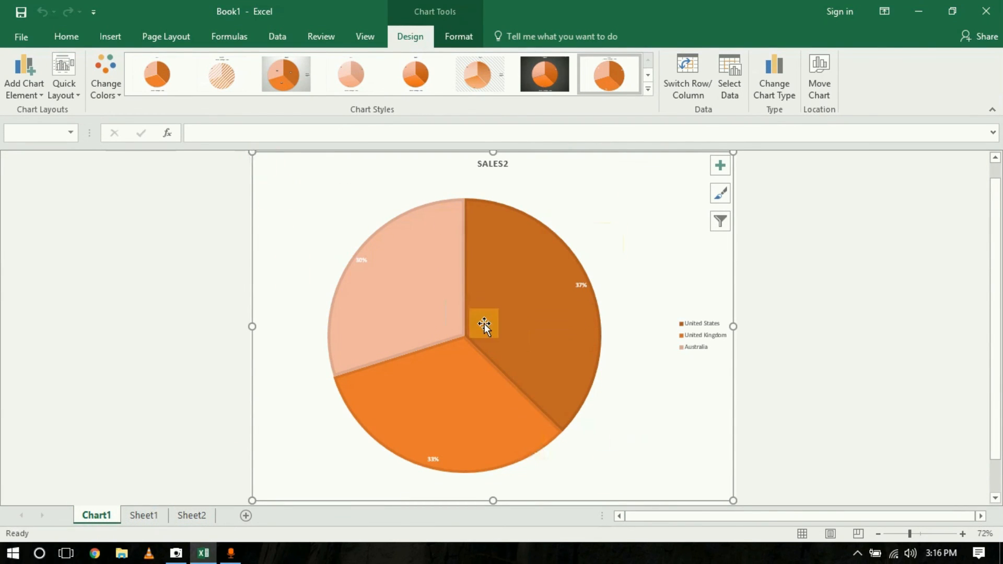
mouse_move(484, 325)
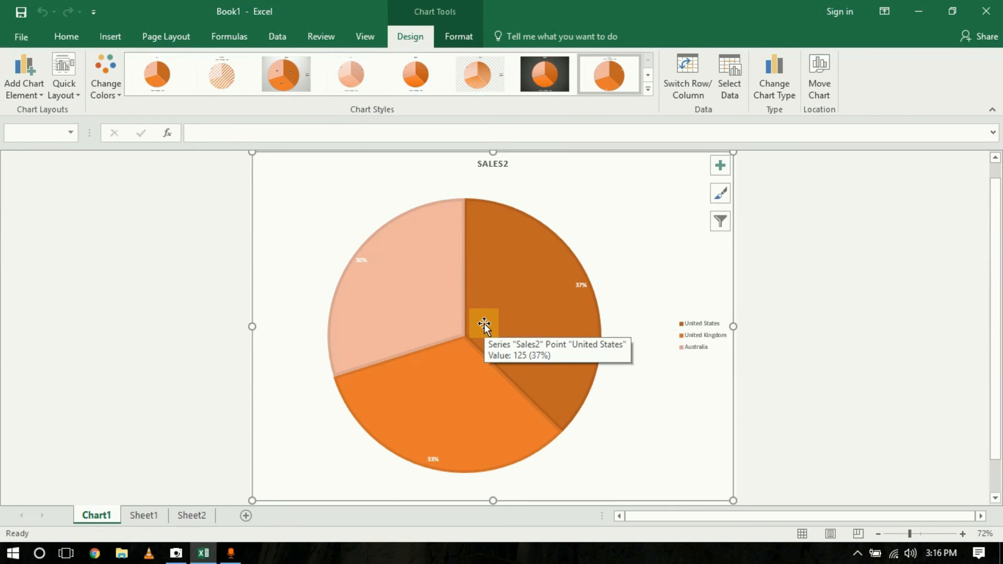
Permanently delete the Chart1 sheet together with its pie chart
right_click(100, 511)
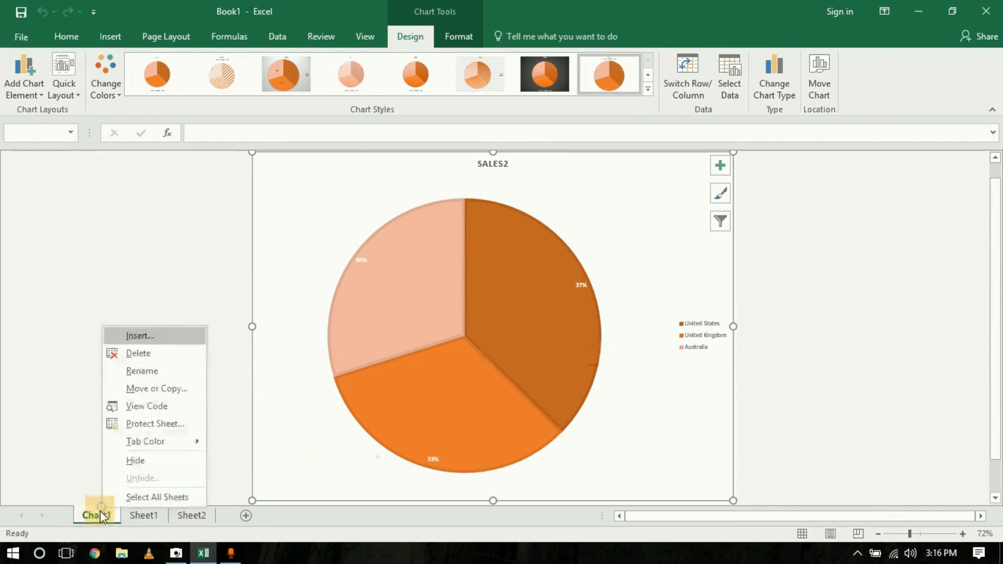
click(150, 354)
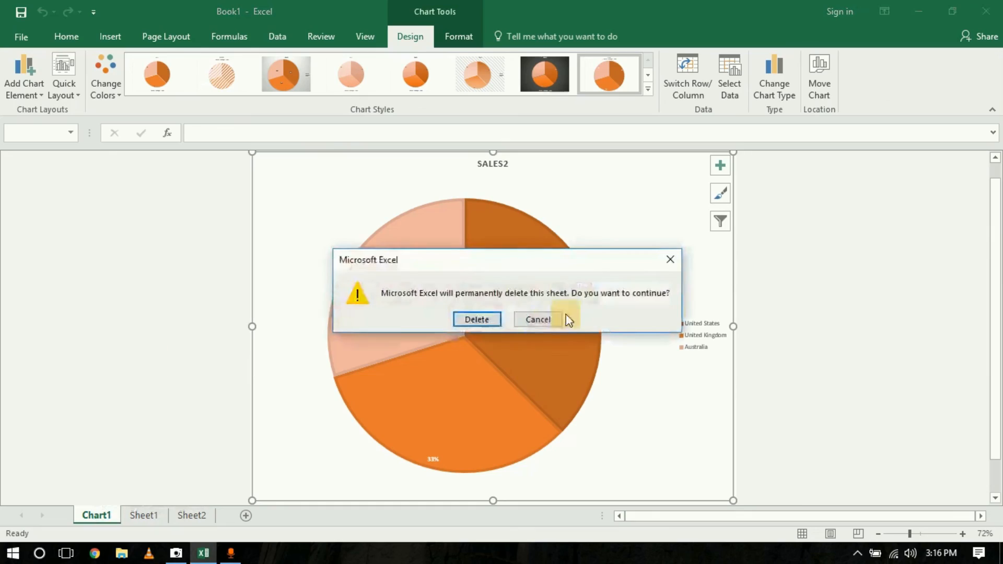
click(491, 318)
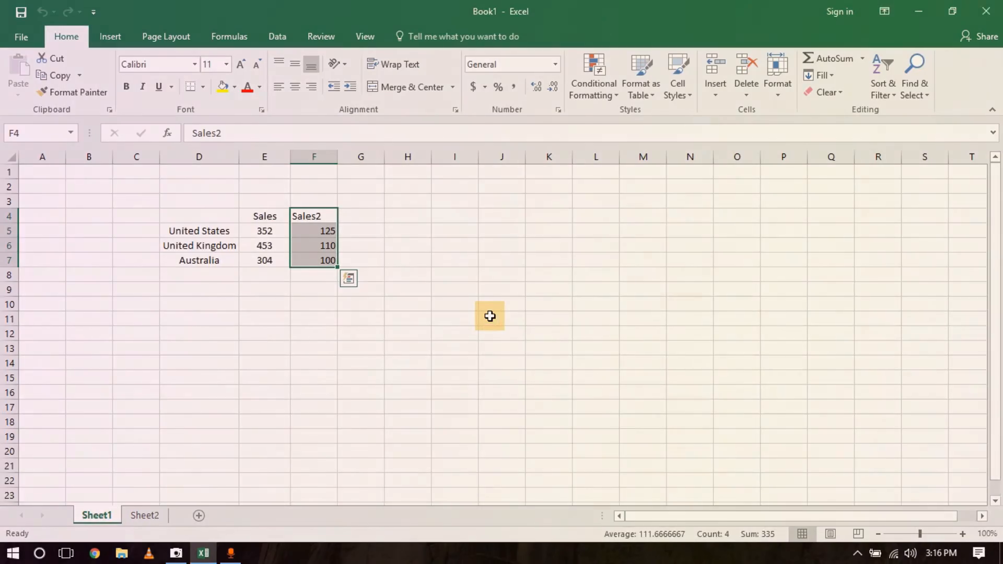